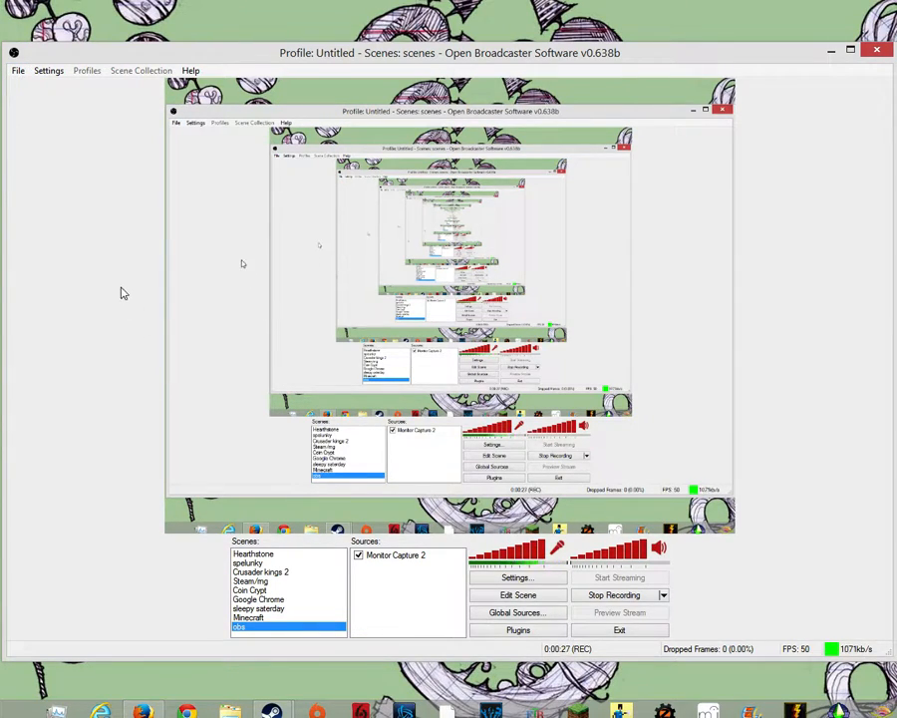
Show the log window, examine the system and stream details it lists, and close it
{"action": "left_click", "coordinate": [187, 72]}
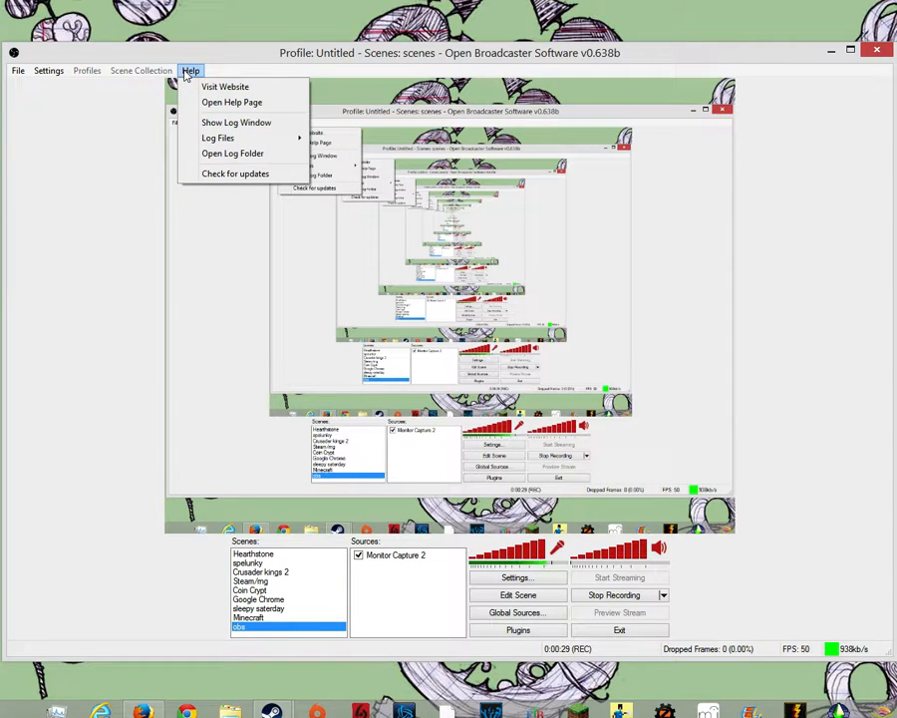
{"action": "left_click", "coordinate": [203, 128]}
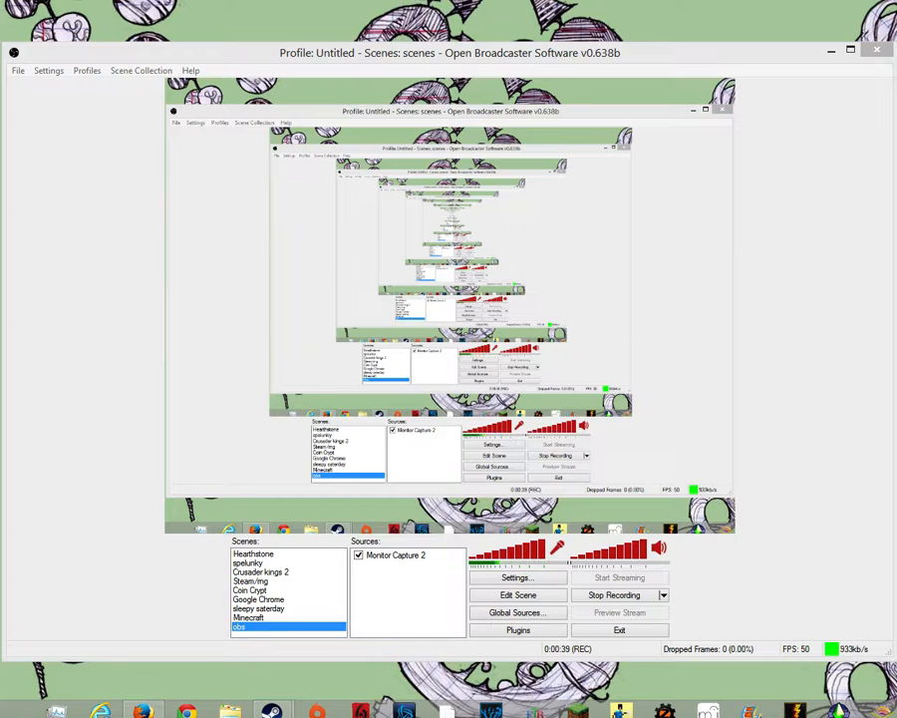
{"action": "left_click_drag", "start_coordinate": [794, 113], "coordinate": [472, 145]}
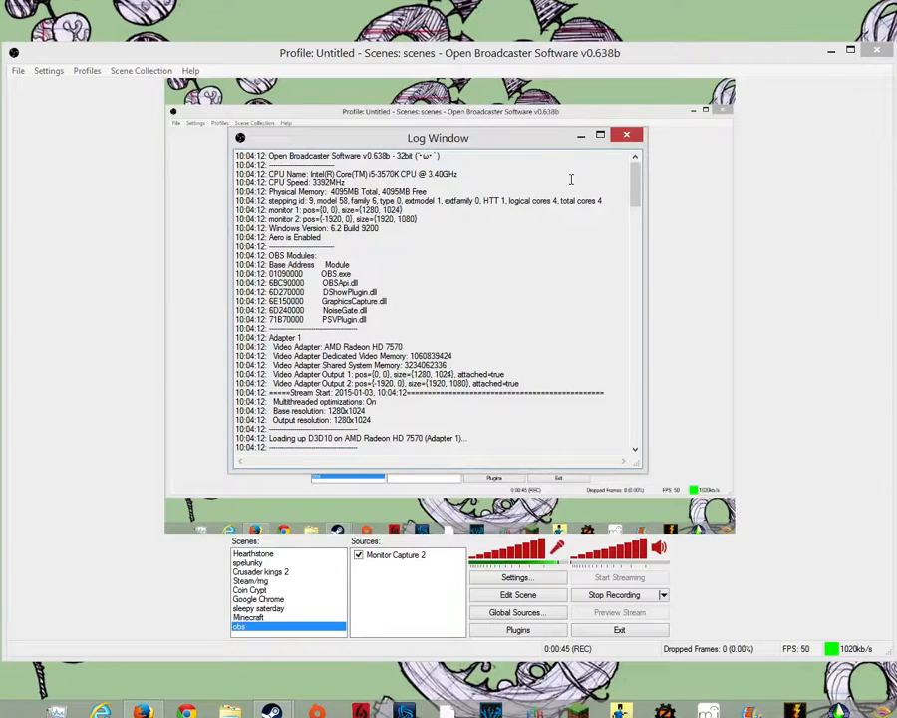
{"action": "left_click", "coordinate": [627, 137]}
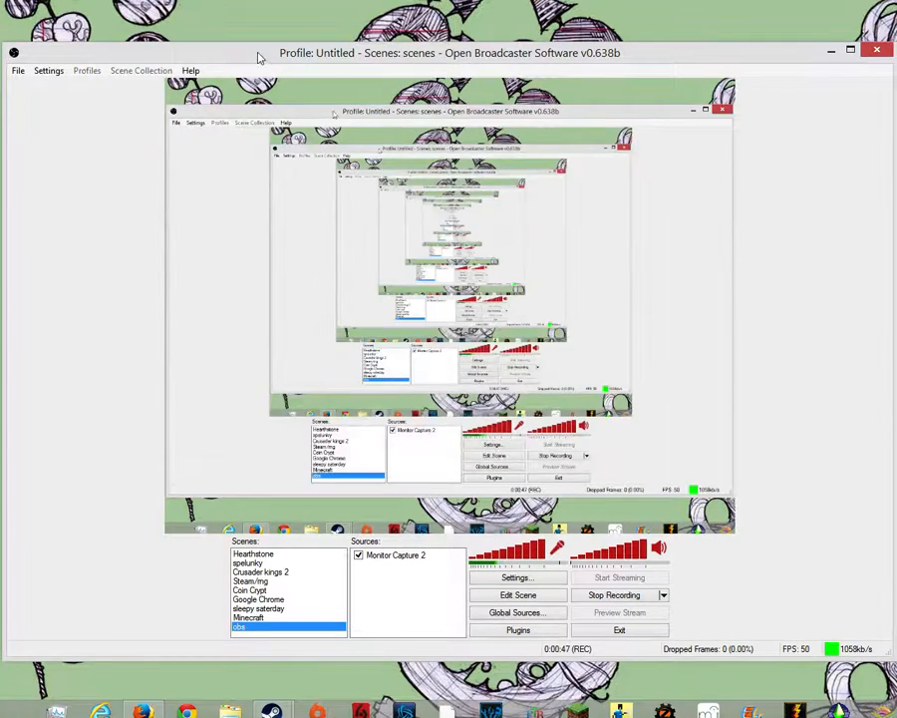
{"action": "left_click", "coordinate": [192, 73]}
{"action": "mouse_move", "coordinate": [265, 140]}
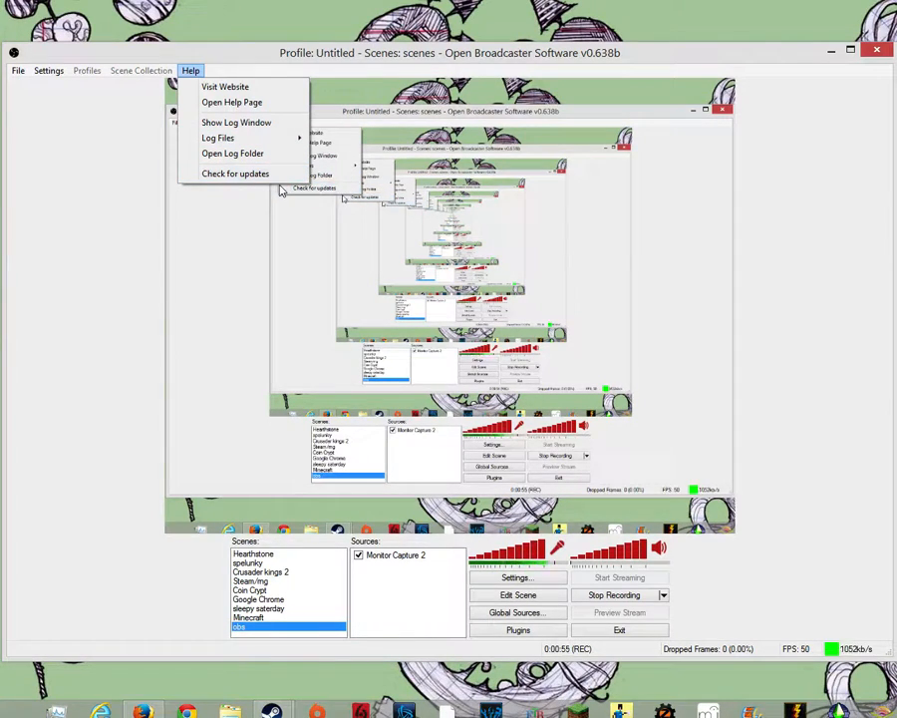
{"action": "left_click", "coordinate": [96, 139]}
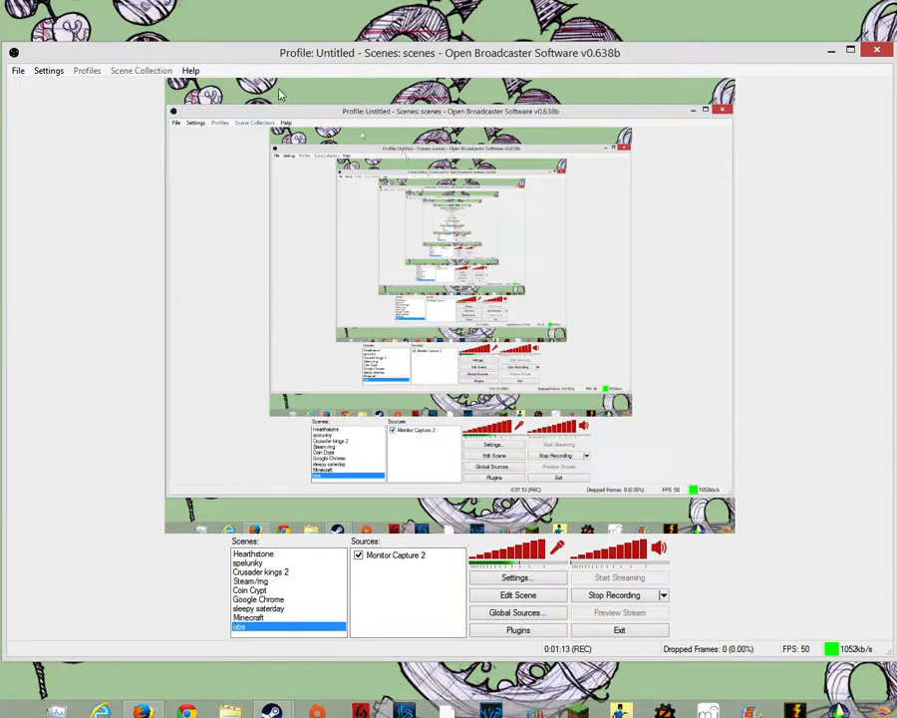
Open the recordings folder to view the saved video files, and close the folder window
{"action": "left_click", "coordinate": [45, 75]}
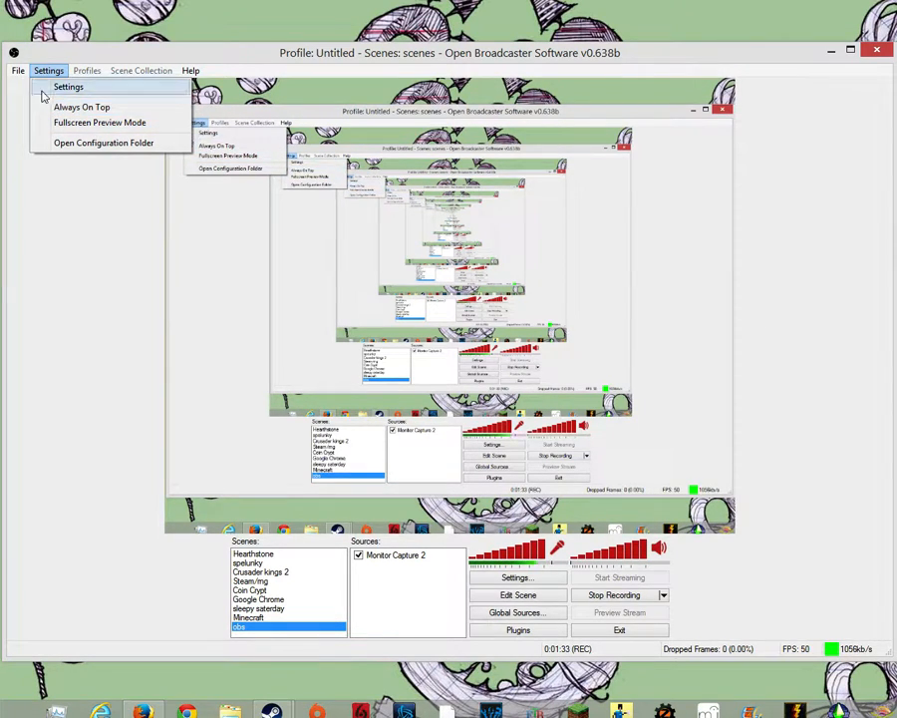
{"action": "mouse_move", "coordinate": [17, 72]}
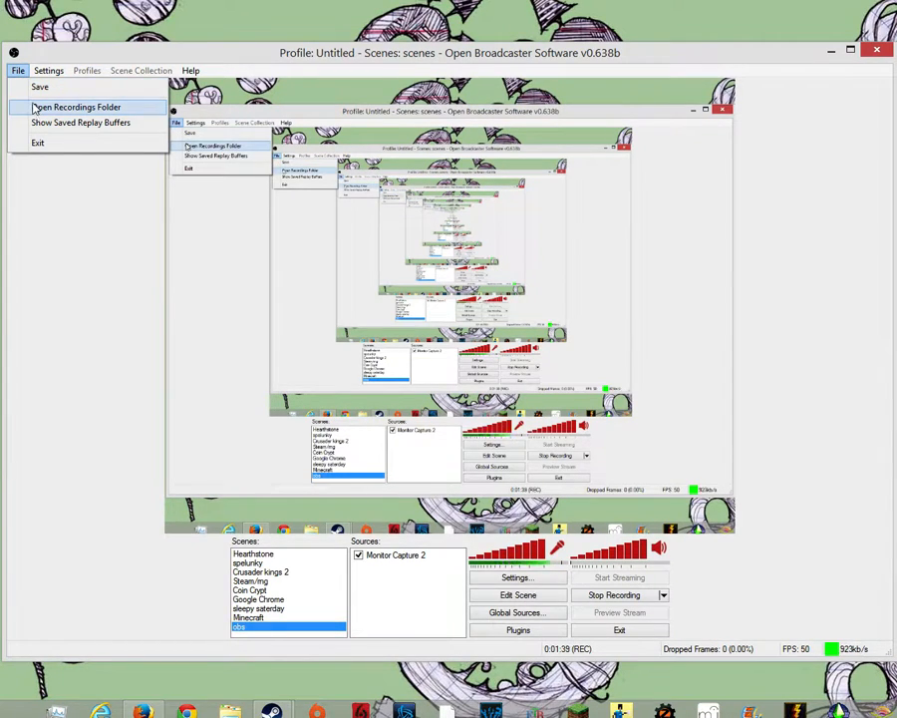
{"action": "left_click", "coordinate": [33, 108]}
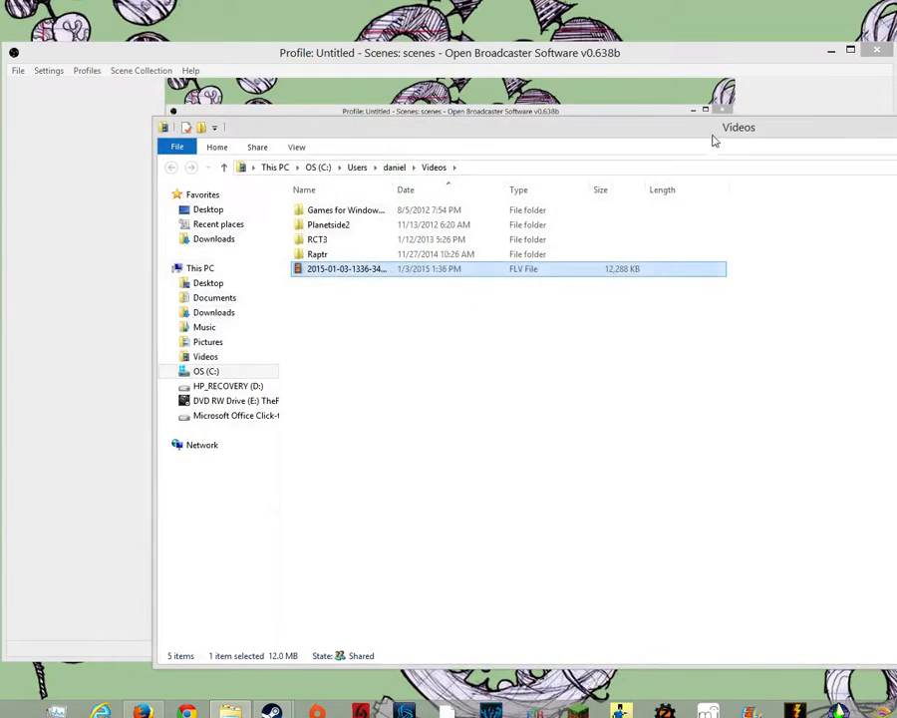
{"action": "left_click_drag", "start_coordinate": [710, 132], "coordinate": [636, 119]}
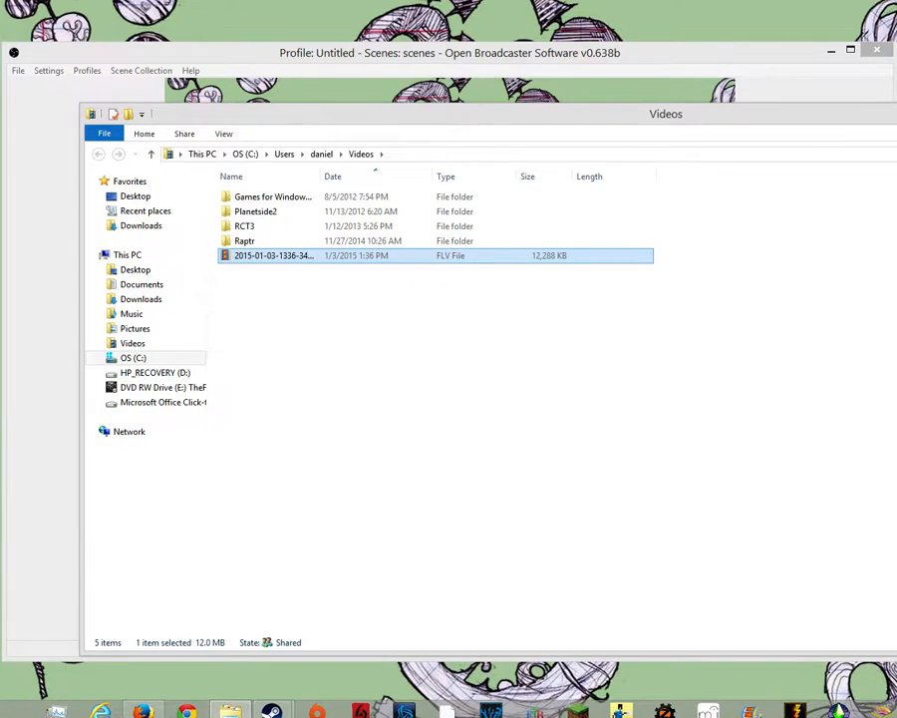
{"action": "key", "text": "alt+F4"}
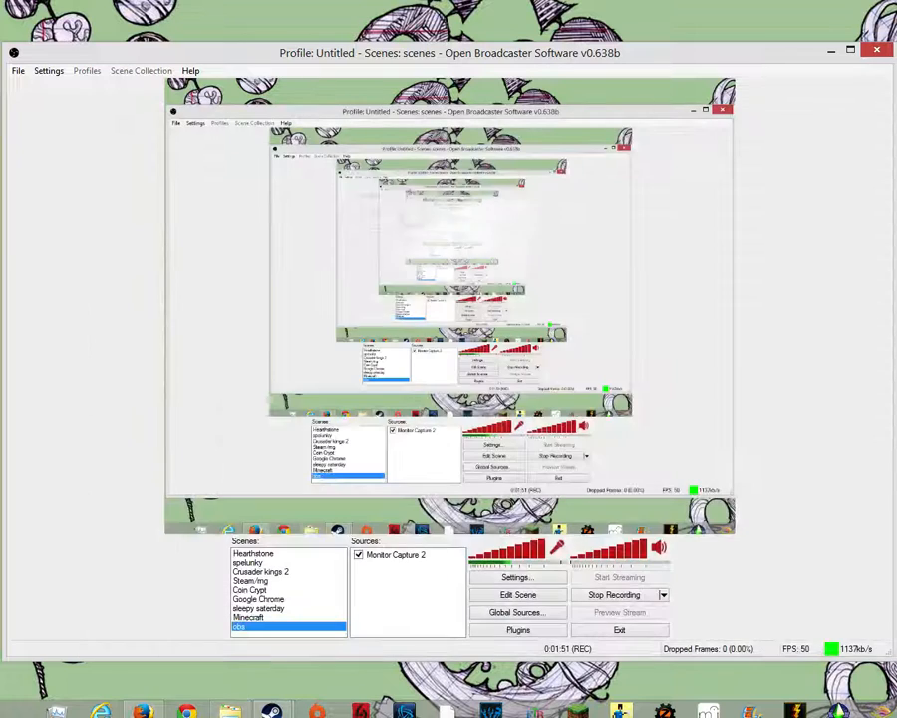
Open the program settings, try out the General checkbox options, and close the settings without saving
{"action": "left_click", "coordinate": [19, 72]}
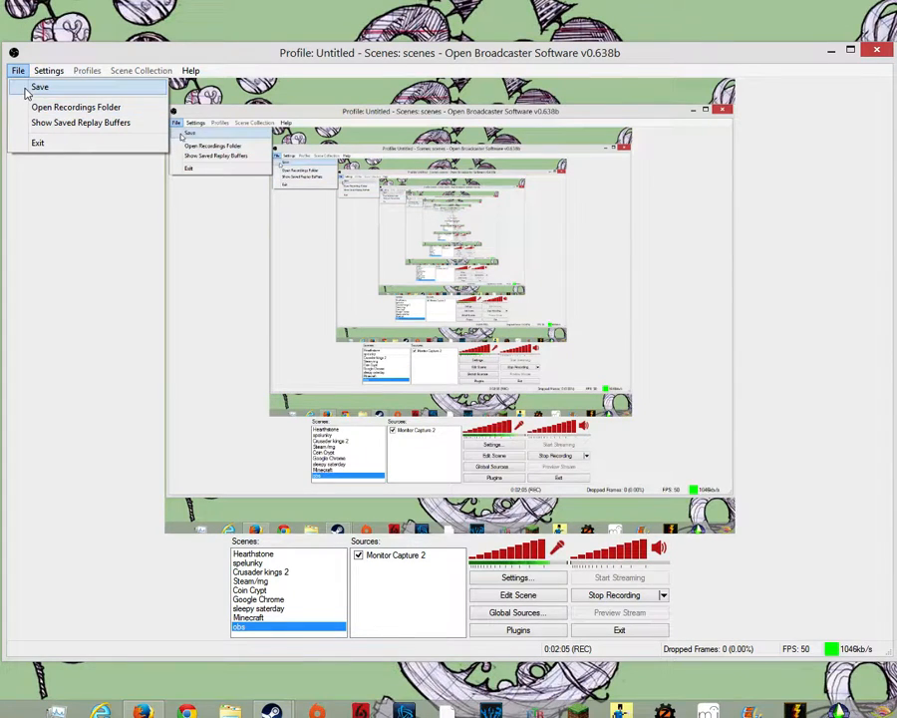
{"action": "mouse_move", "coordinate": [48, 71]}
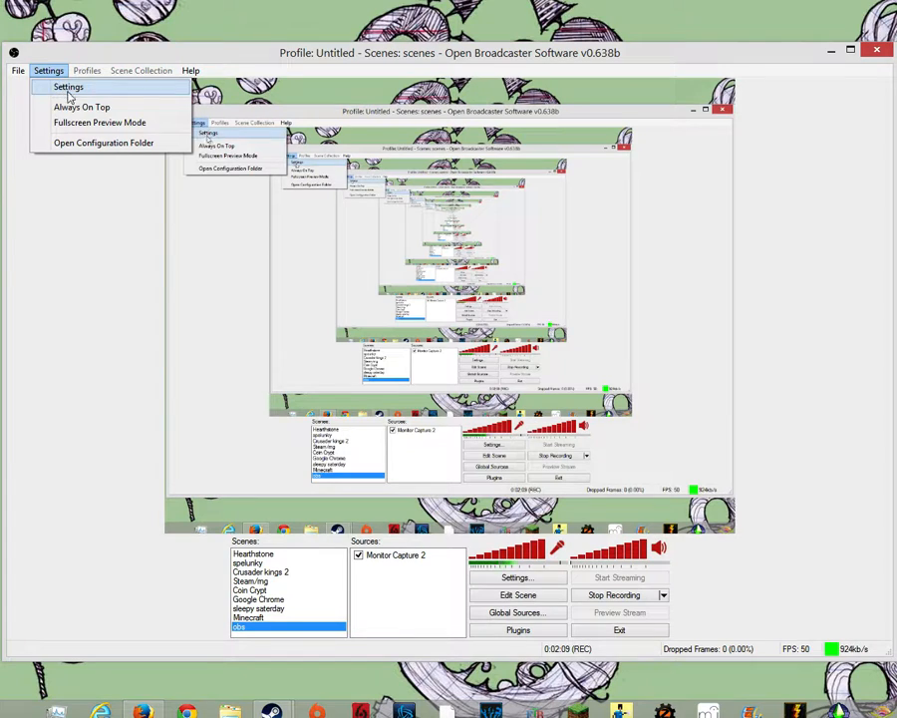
{"action": "left_click", "coordinate": [69, 92]}
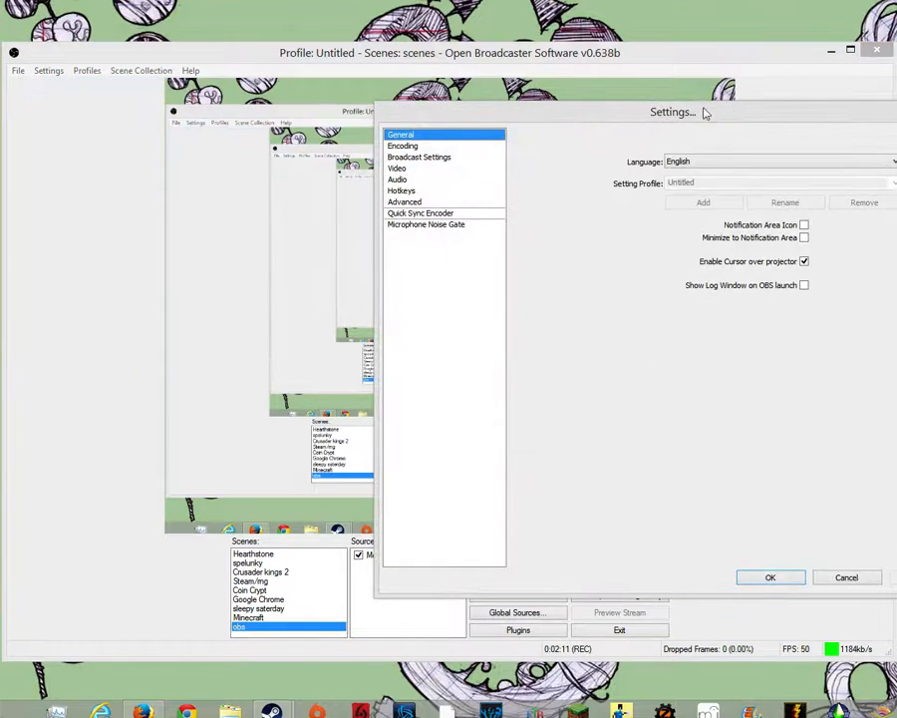
{"action": "left_click_drag", "start_coordinate": [722, 117], "coordinate": [476, 91]}
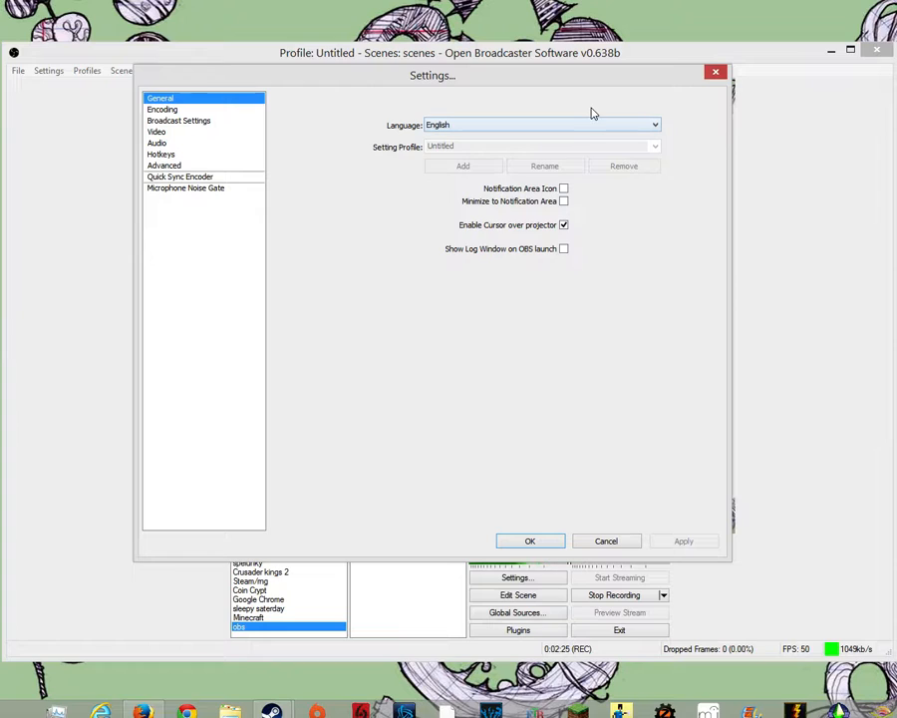
{"action": "left_click", "coordinate": [563, 189]}
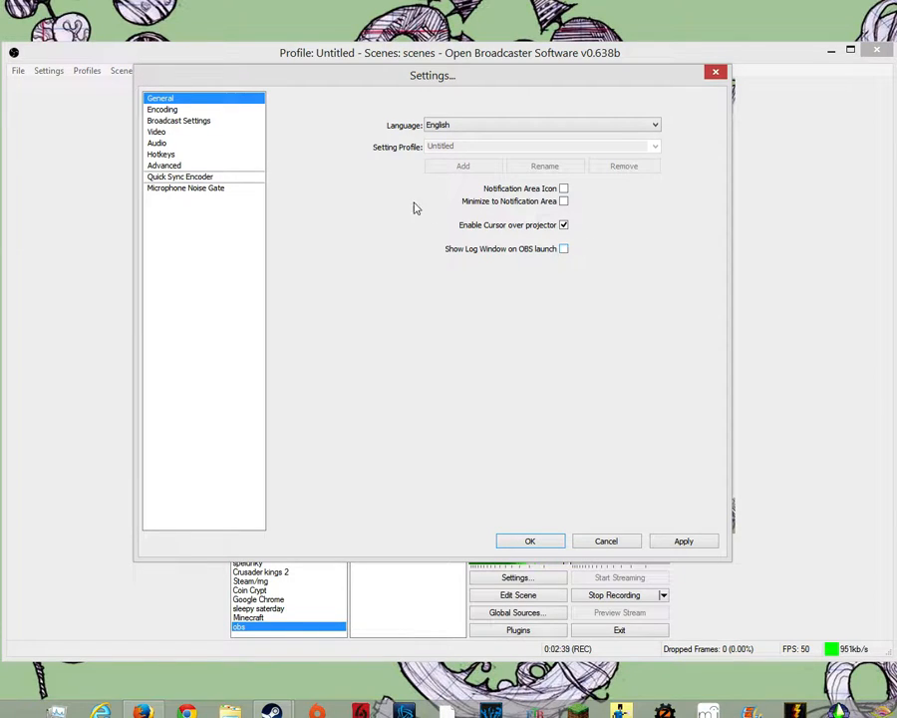
{"action": "left_click", "coordinate": [170, 110]}
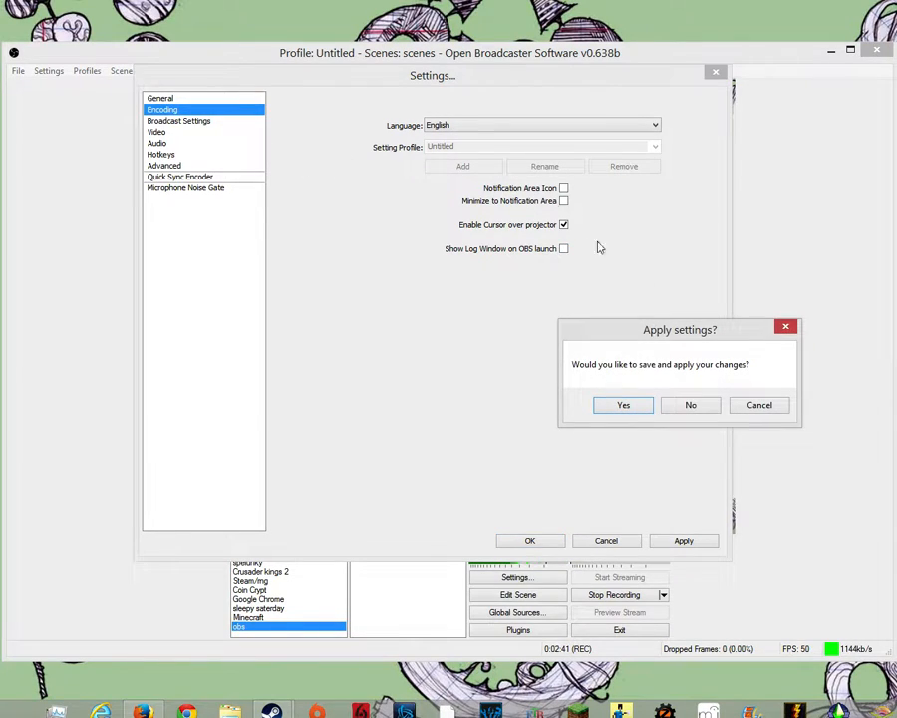
{"action": "left_click", "coordinate": [742, 407]}
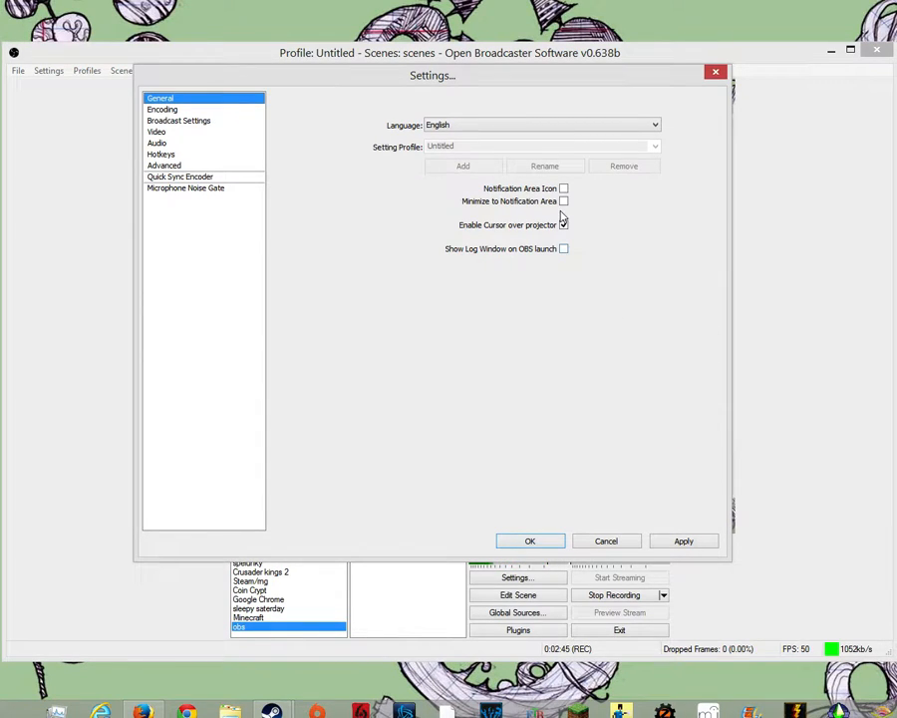
{"action": "left_click", "coordinate": [615, 543]}
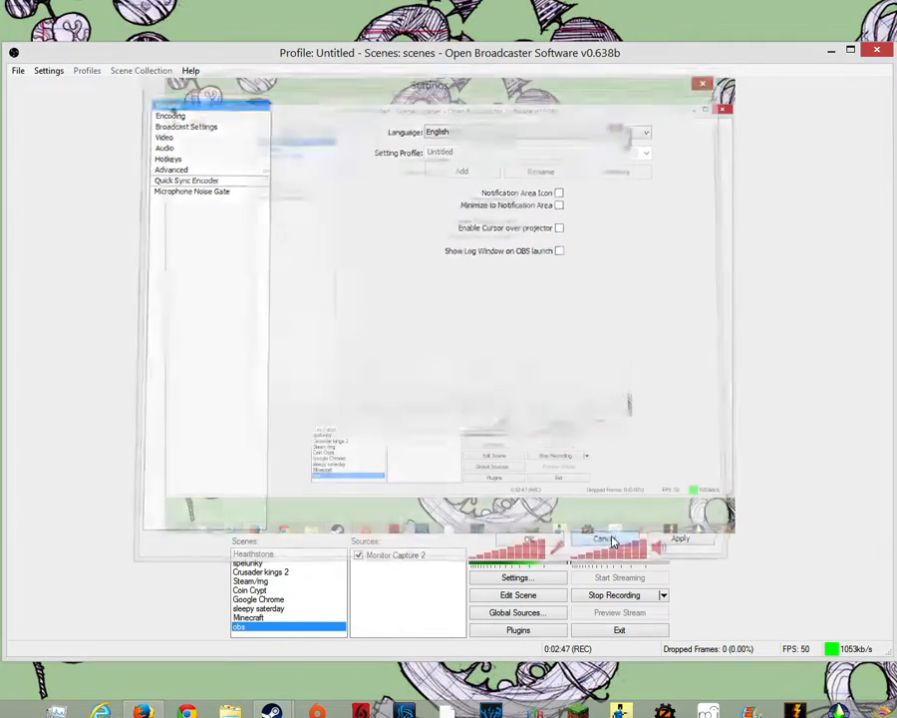
Reopen the settings at the Encoding options and view the available audio codecs
{"action": "left_click", "coordinate": [46, 72]}
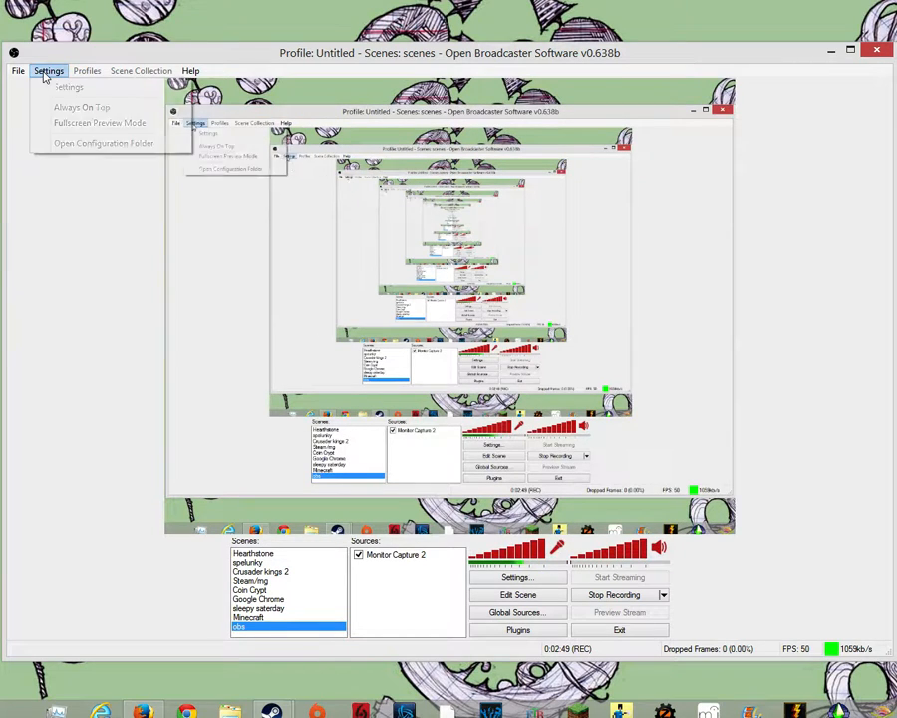
{"action": "left_click", "coordinate": [70, 88]}
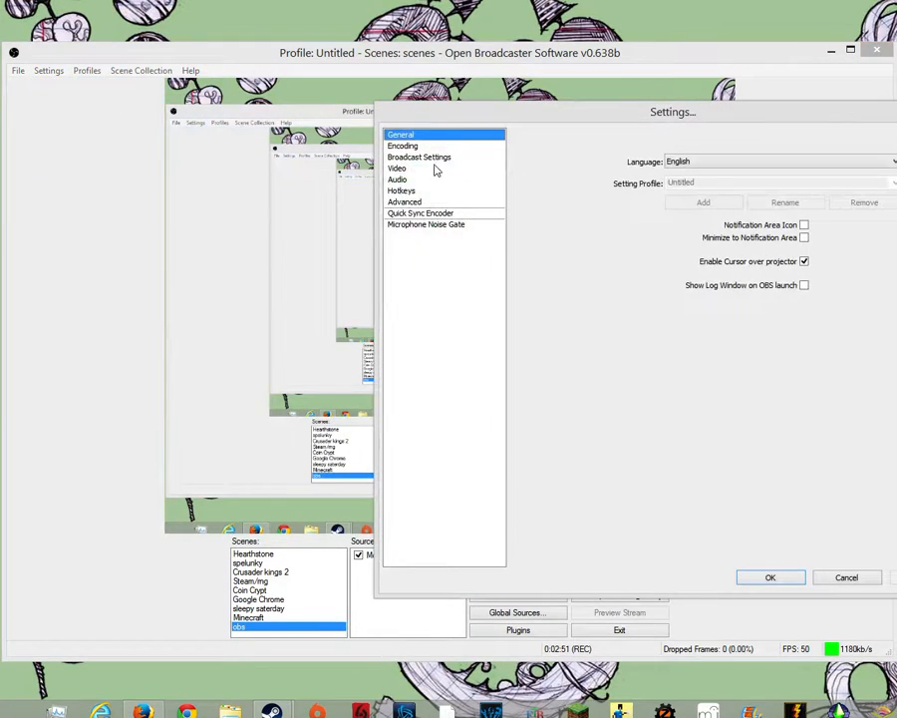
{"action": "left_click", "coordinate": [430, 146]}
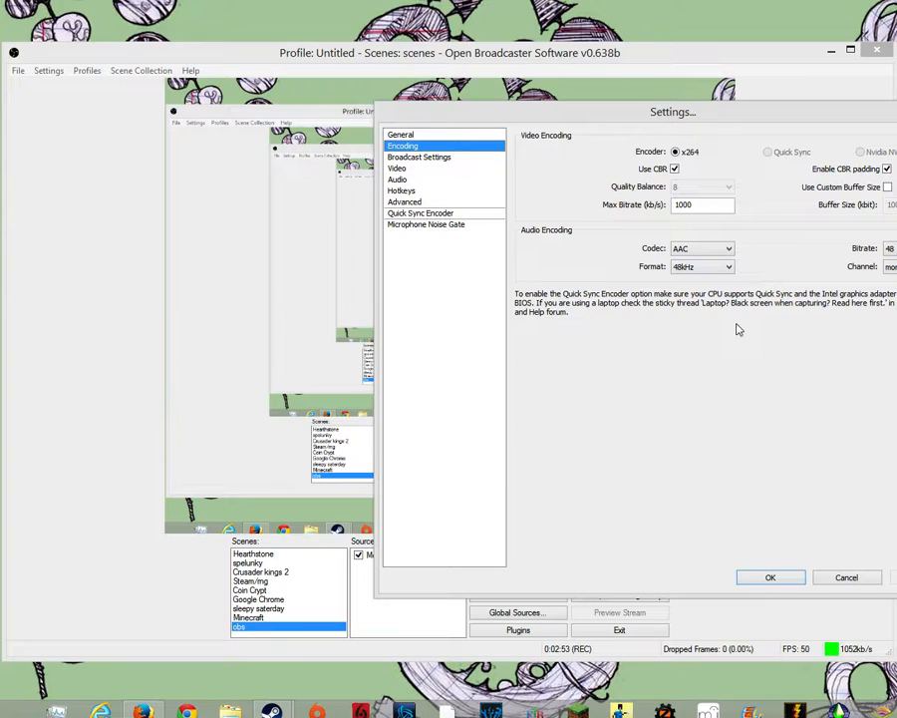
{"action": "left_click", "coordinate": [681, 249]}
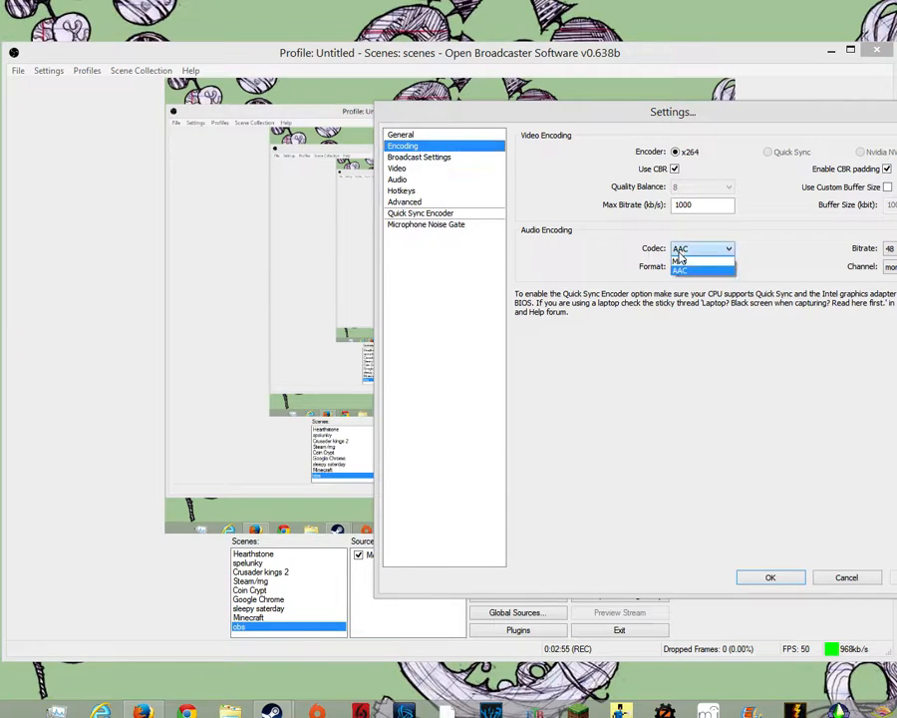
{"action": "left_click", "coordinate": [578, 182]}
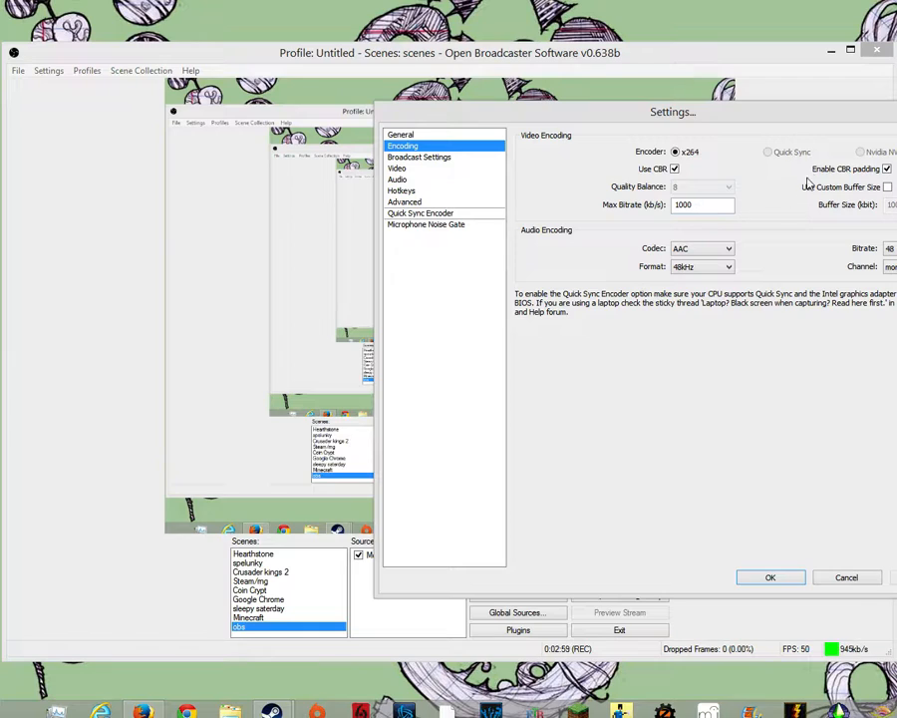
Try the stereo audio channel in the Encoding settings and set it back to mono
{"action": "left_click", "coordinate": [890, 266]}
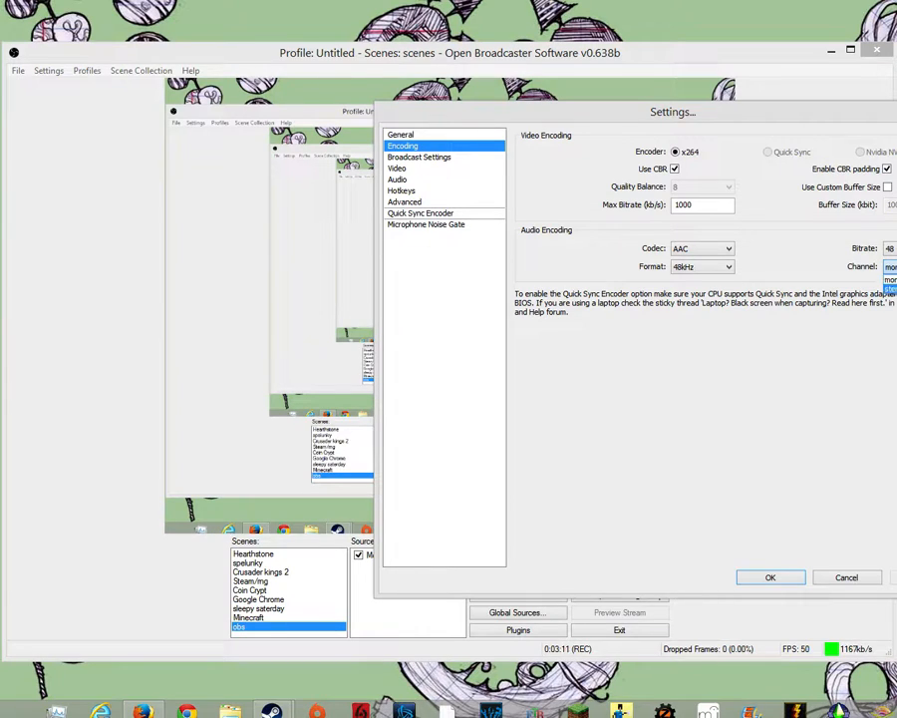
{"action": "left_click", "coordinate": [890, 289]}
{"action": "left_click", "coordinate": [890, 267]}
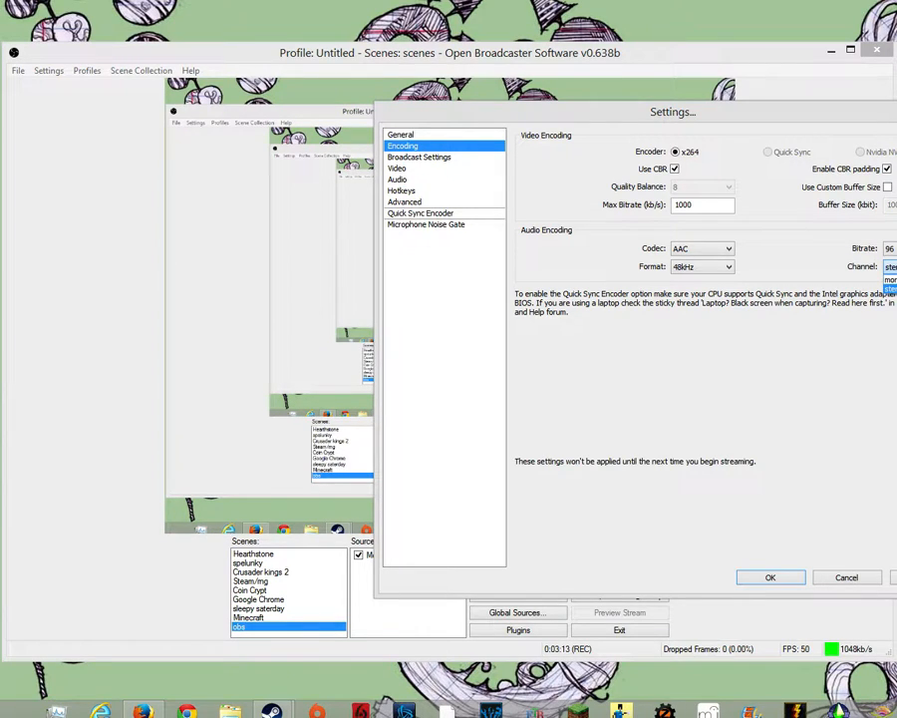
{"action": "left_click", "coordinate": [890, 280]}
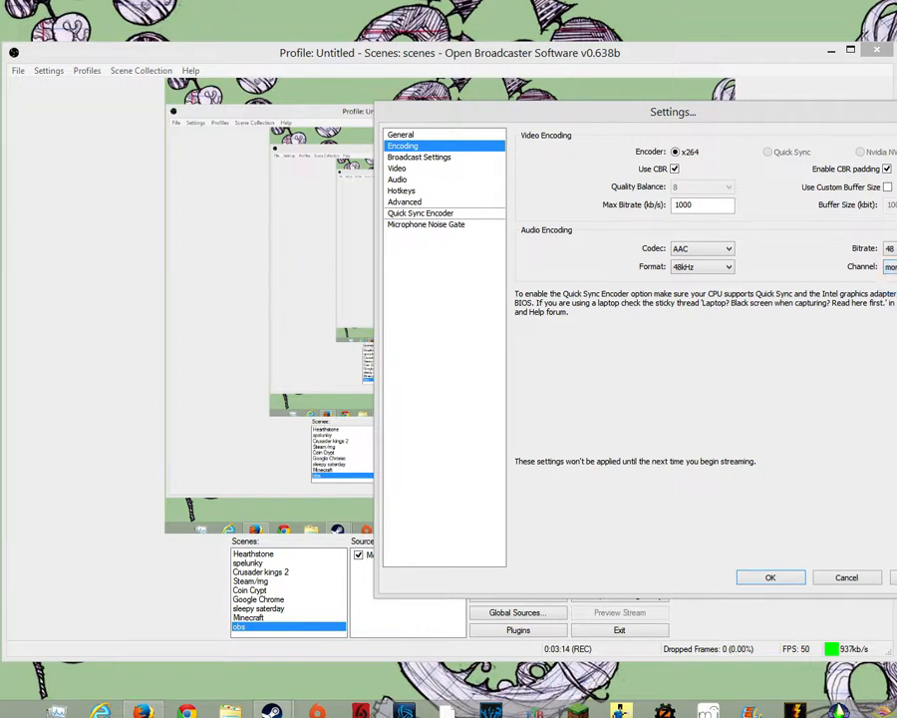
View the audio format choices, try the MP3 codec, and set the codec back to AAC
{"action": "left_click", "coordinate": [729, 268]}
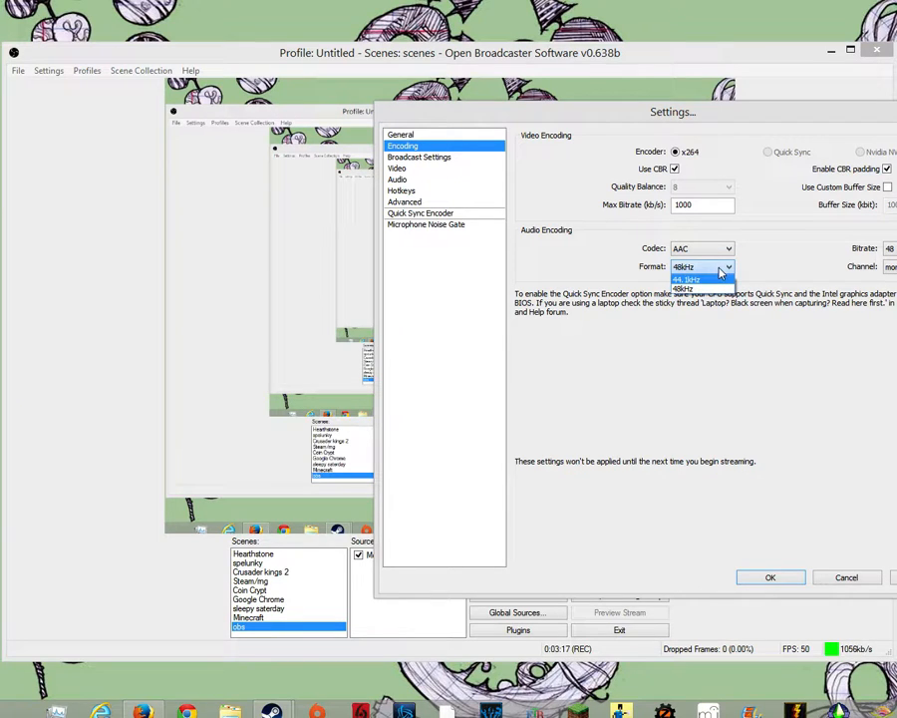
{"action": "left_click", "coordinate": [722, 268]}
{"action": "left_click", "coordinate": [705, 248]}
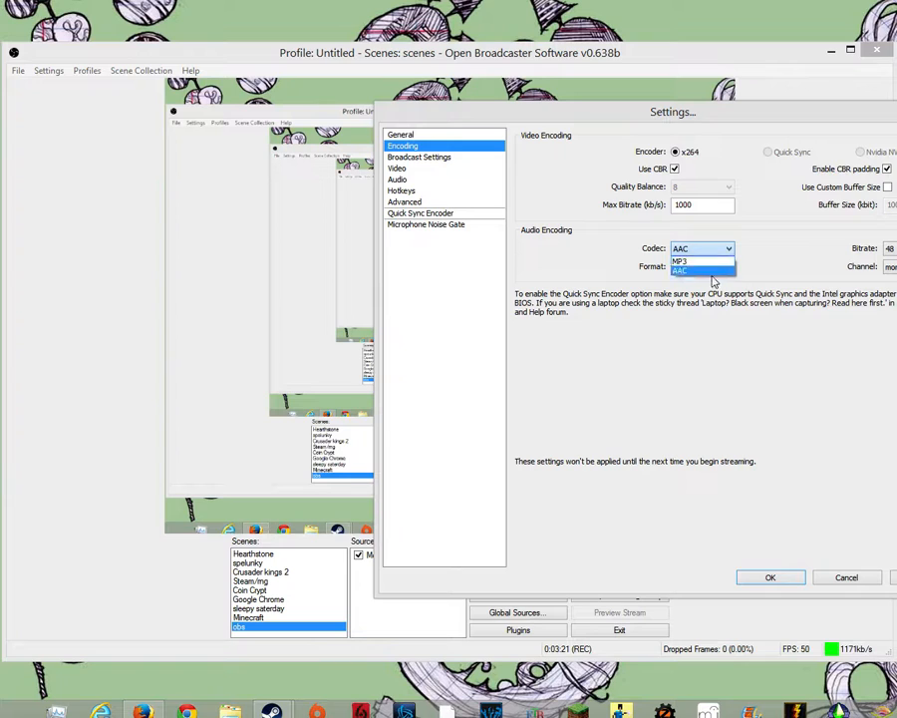
{"action": "left_click", "coordinate": [697, 260]}
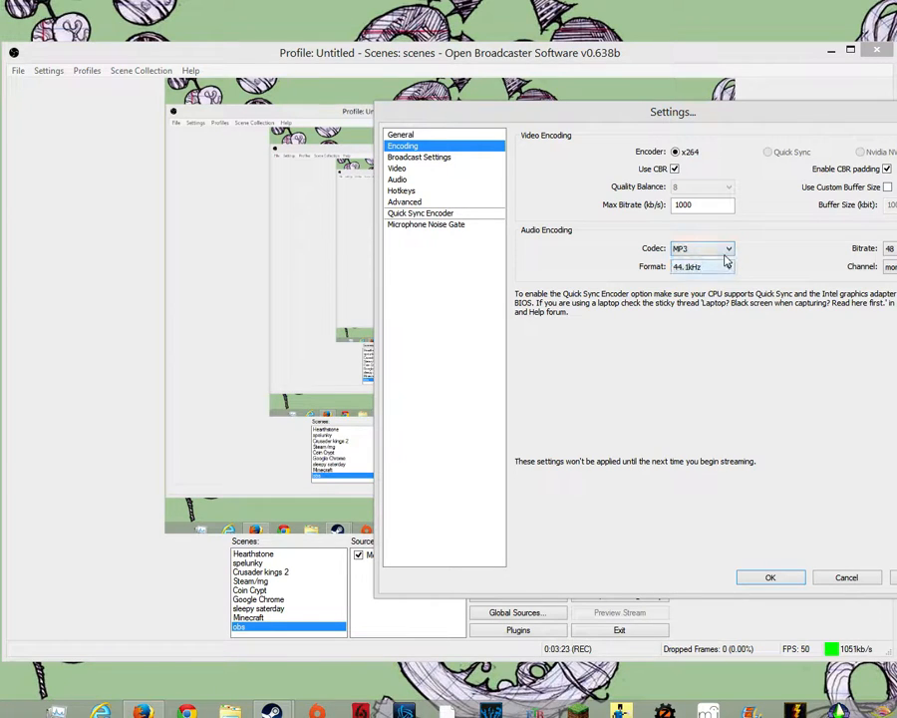
{"action": "left_click", "coordinate": [723, 248]}
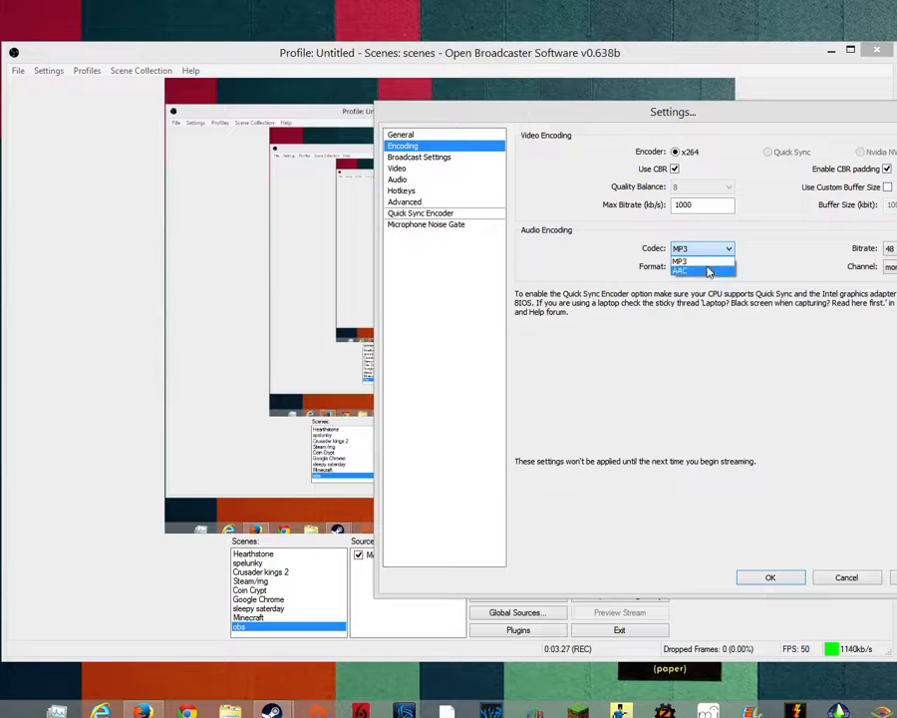
{"action": "left_click", "coordinate": [707, 270]}
{"action": "left_click", "coordinate": [700, 248]}
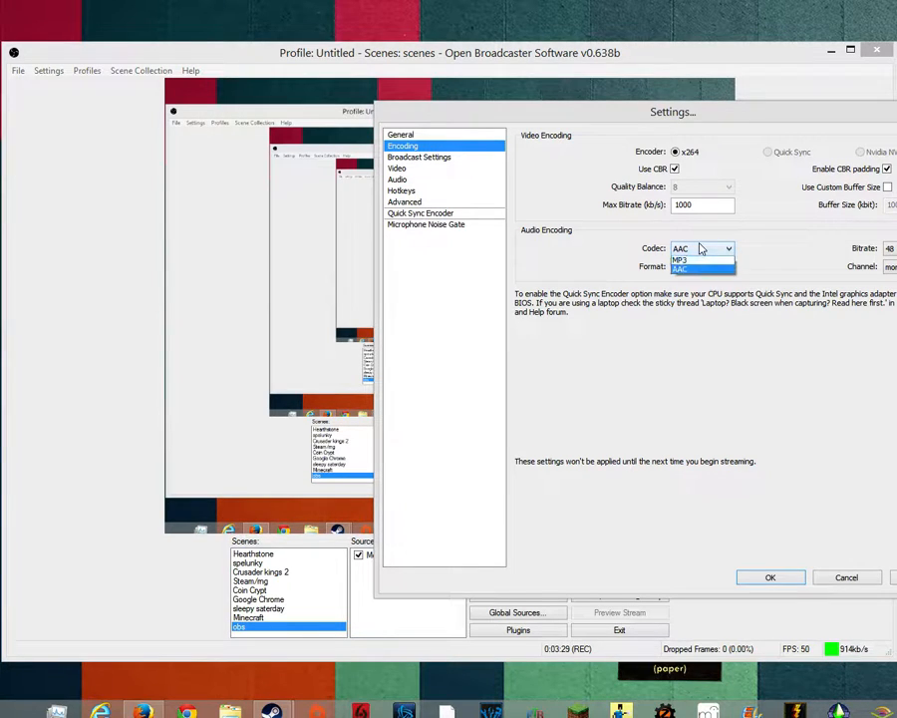
{"action": "left_click", "coordinate": [700, 249]}
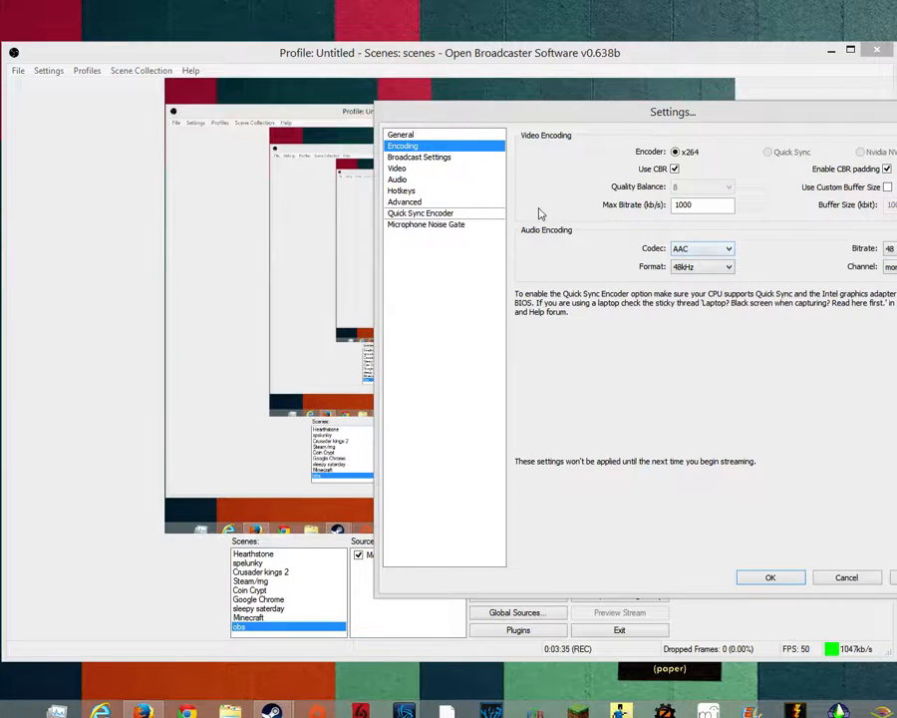
Switch to the Broadcast Settings, discarding the pending encoding changes
{"action": "left_click", "coordinate": [477, 156]}
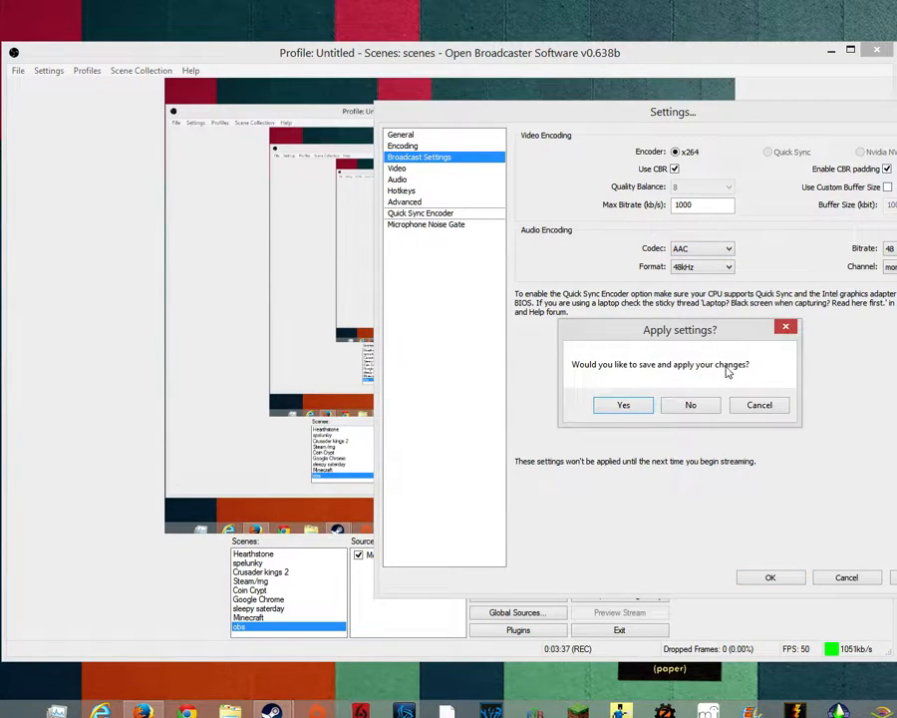
{"action": "left_click", "coordinate": [692, 405]}
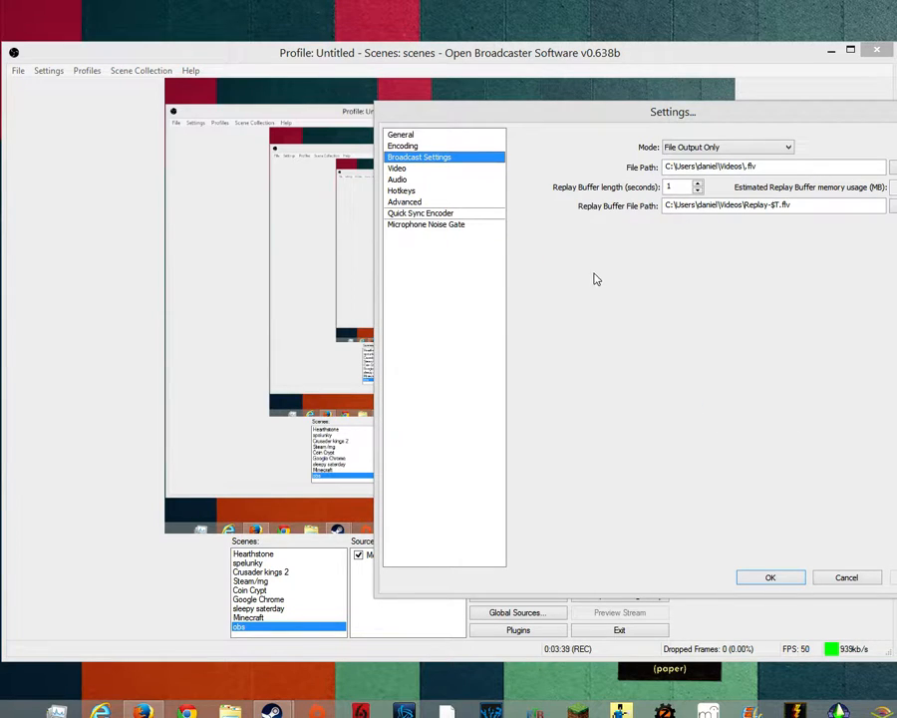
Try the Live Stream broadcast mode and set it back to File Output Only
{"action": "left_click", "coordinate": [766, 149]}
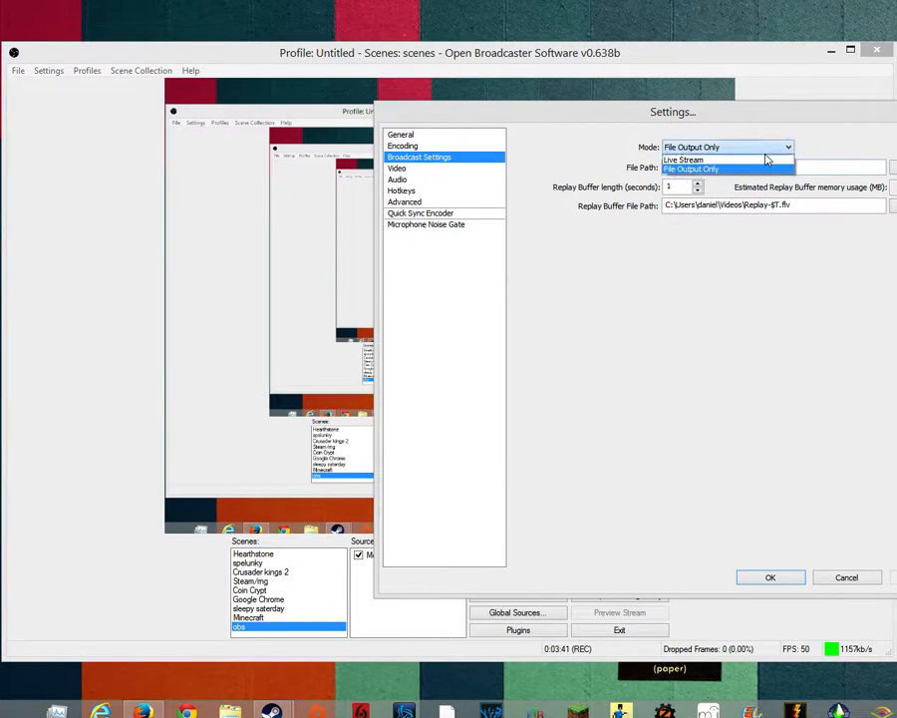
{"action": "left_click", "coordinate": [767, 157]}
{"action": "left_click", "coordinate": [764, 150]}
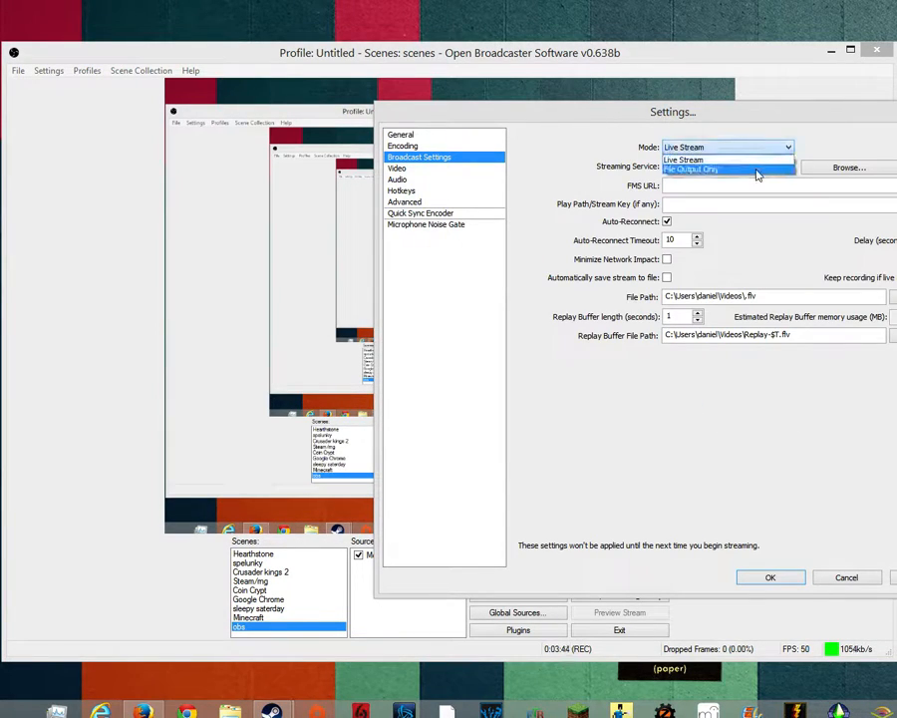
{"action": "left_click", "coordinate": [754, 168]}
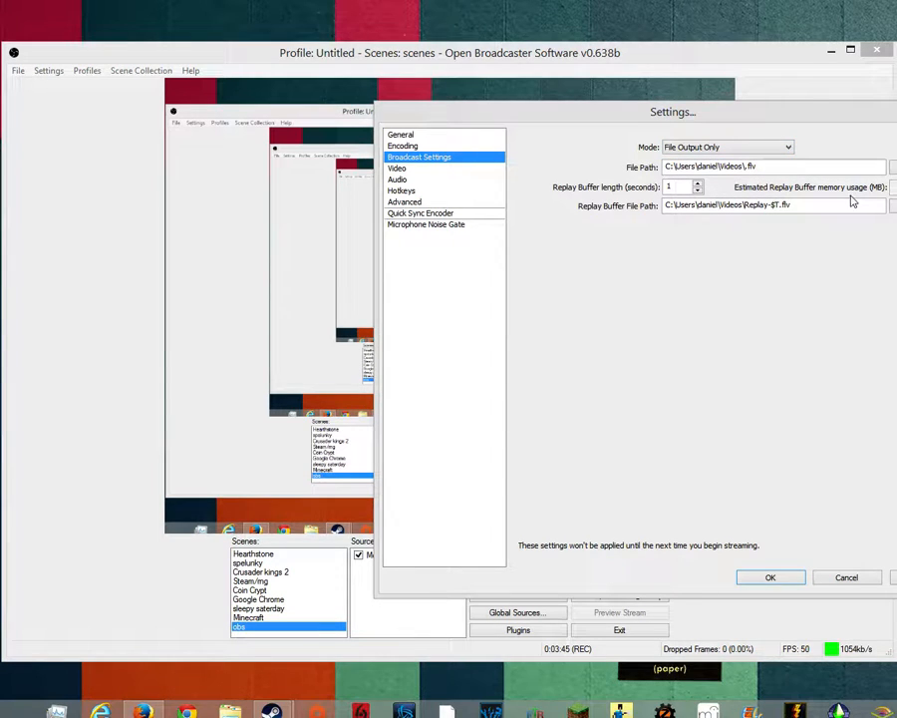
Switch the broadcast mode to Live Stream and view the available streaming services, keeping Custom
{"action": "mouse_move", "coordinate": [829, 201]}
{"action": "left_click", "coordinate": [680, 146]}
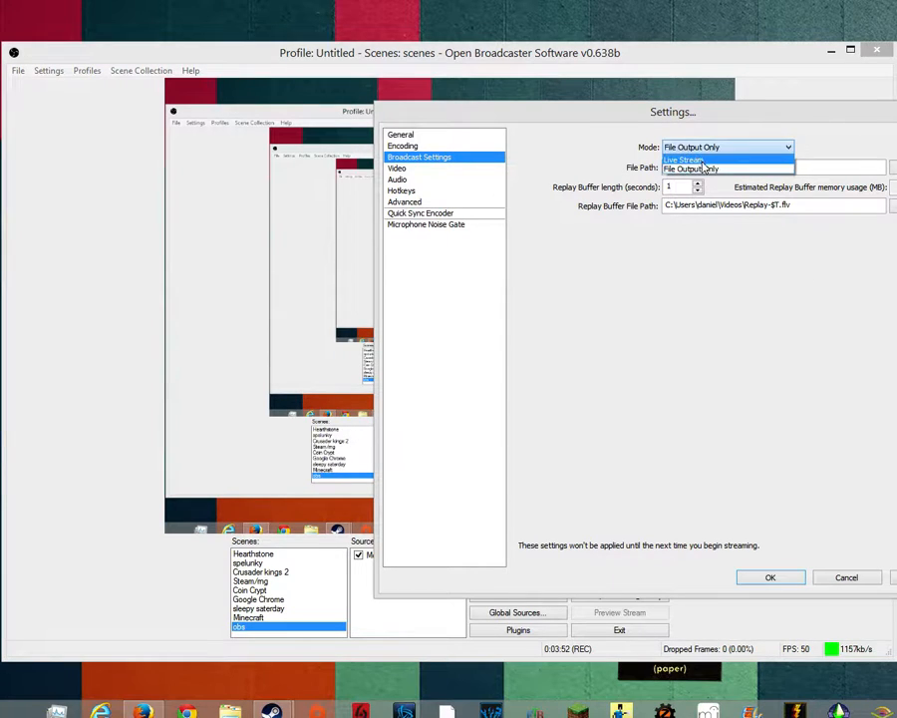
{"action": "left_click", "coordinate": [703, 160]}
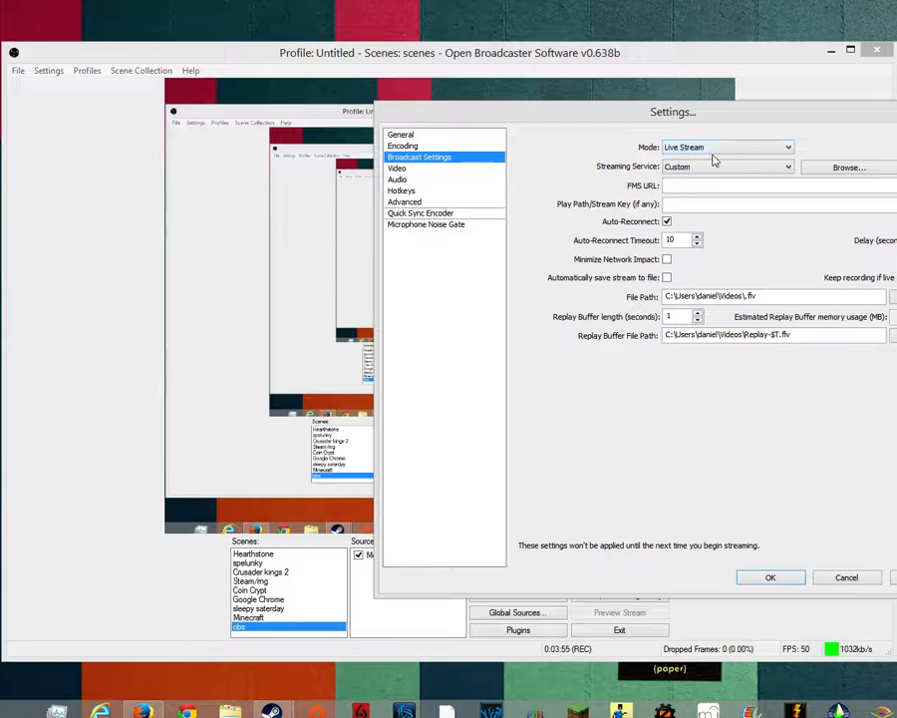
{"action": "left_click", "coordinate": [719, 167]}
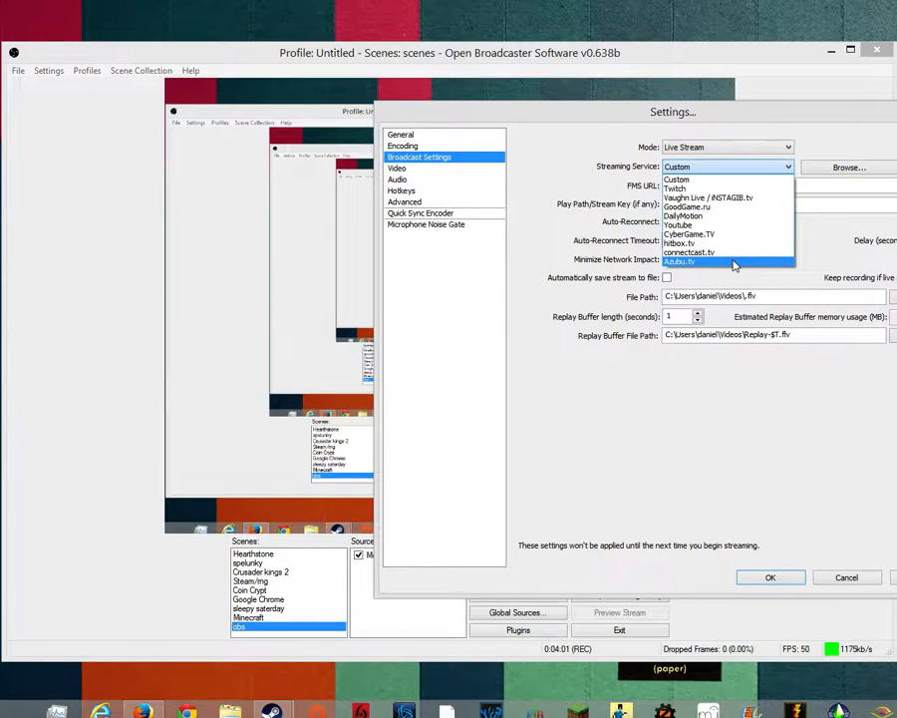
{"action": "left_click", "coordinate": [724, 170]}
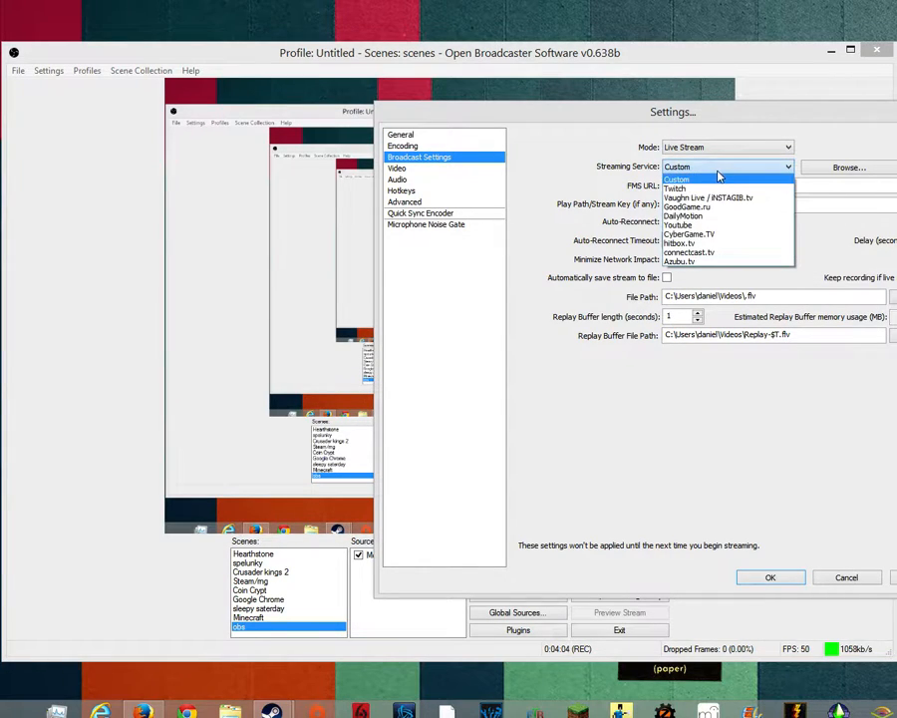
{"action": "left_click", "coordinate": [717, 178]}
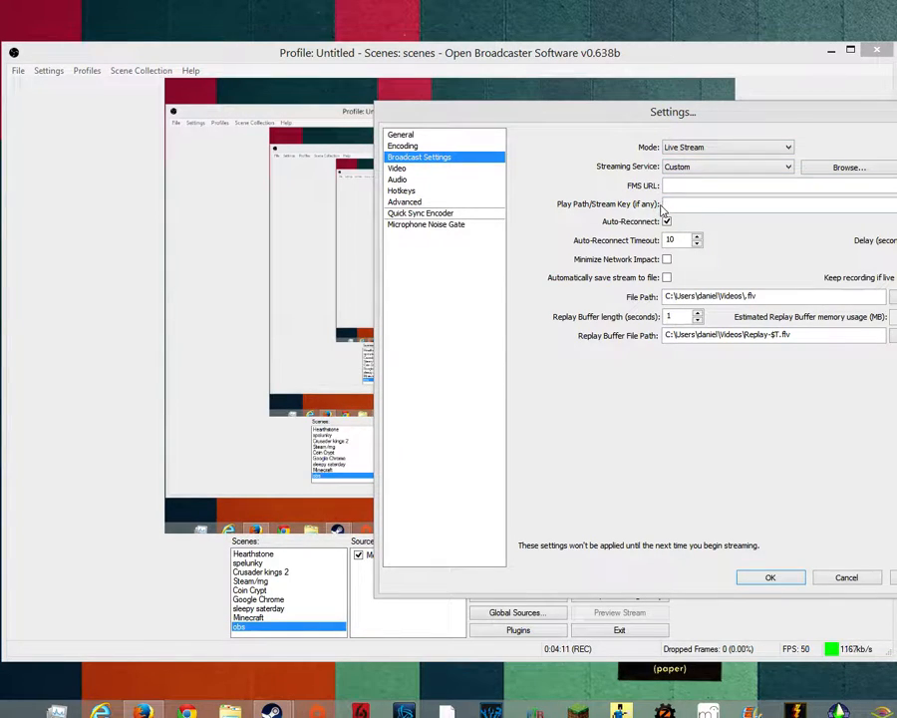
Try the Minimize Network Impact option for live streaming and turn it off again
{"action": "left_click", "coordinate": [666, 221]}
{"action": "left_click", "coordinate": [667, 259]}
{"action": "left_click", "coordinate": [666, 259]}
{"action": "mouse_move", "coordinate": [755, 301]}
Set the broadcast mode back to File Output Only and save the changes on leaving the Broadcast Settings
{"action": "left_click", "coordinate": [732, 150]}
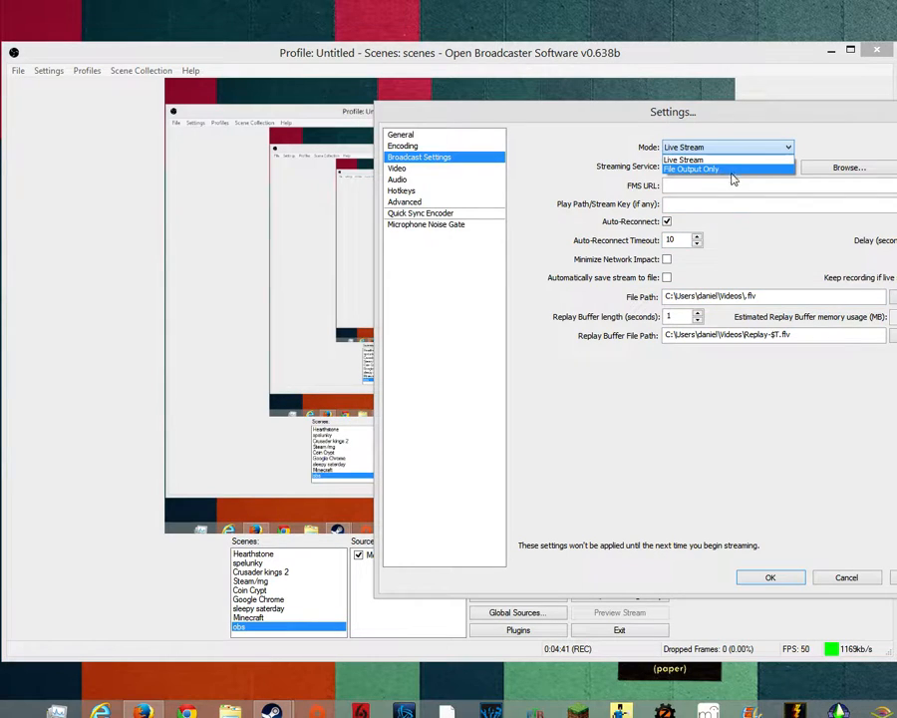
{"action": "left_click", "coordinate": [734, 169]}
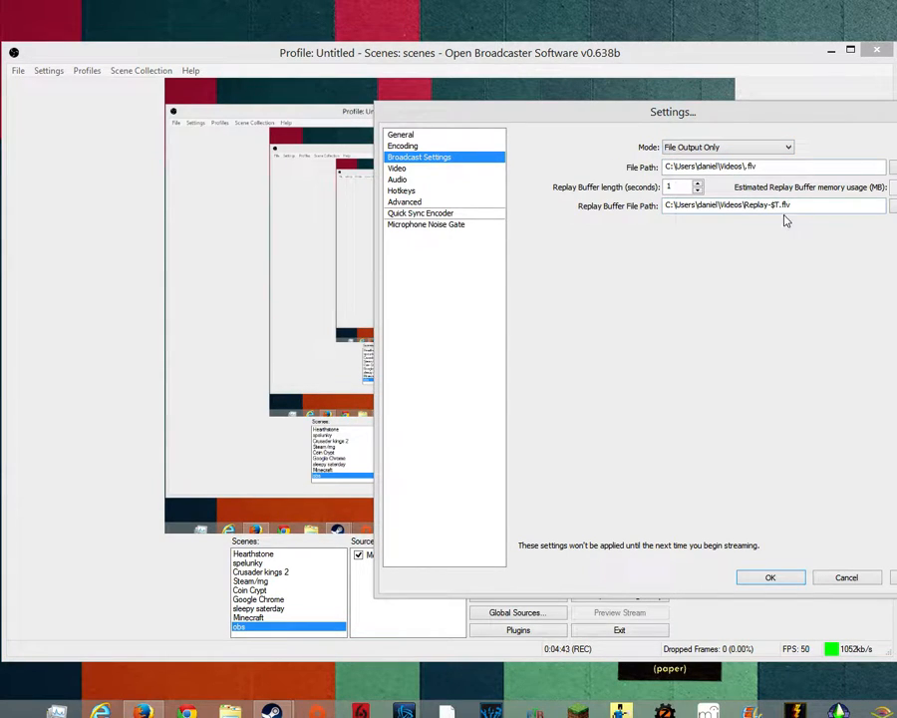
{"action": "left_click", "coordinate": [484, 179]}
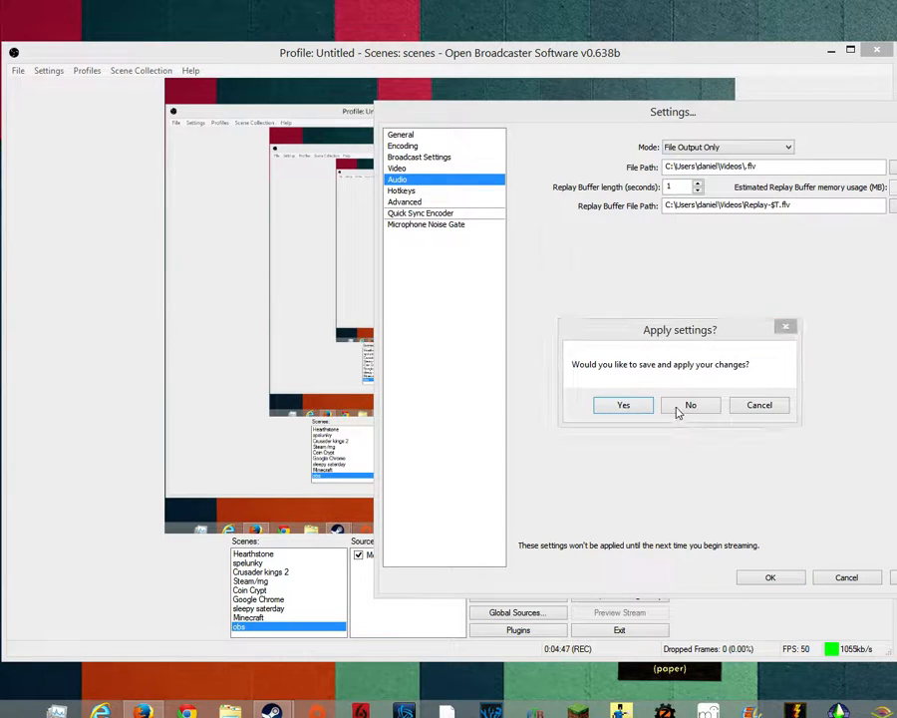
{"action": "left_click", "coordinate": [623, 406]}
Open the Video settings and view the video adapter choices, keeping the AMD Radeon HD 7570
{"action": "left_click", "coordinate": [431, 169]}
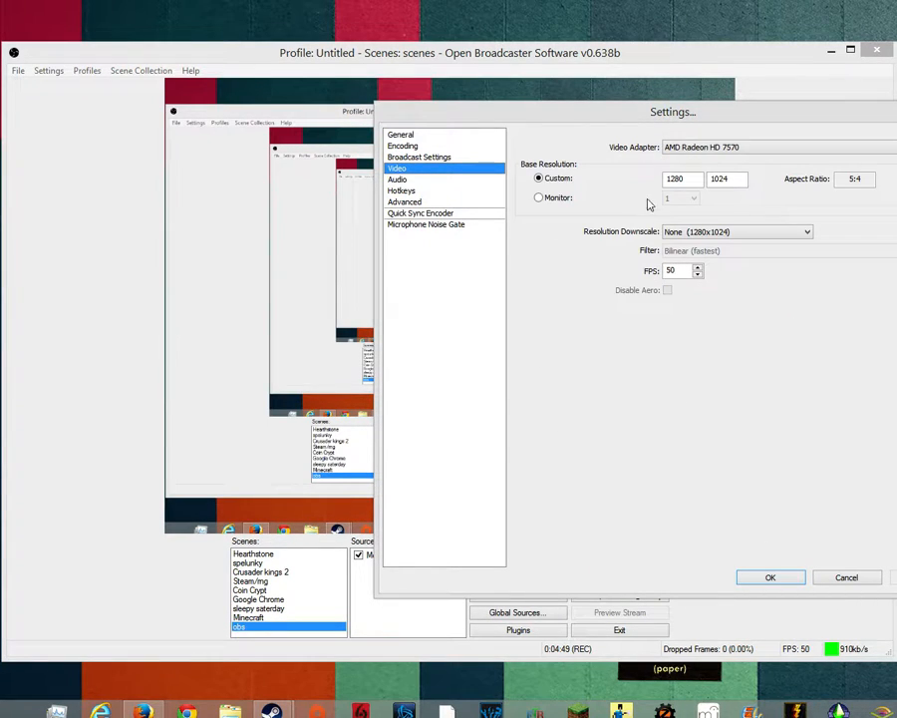
{"action": "left_click", "coordinate": [730, 149]}
{"action": "left_click", "coordinate": [732, 156]}
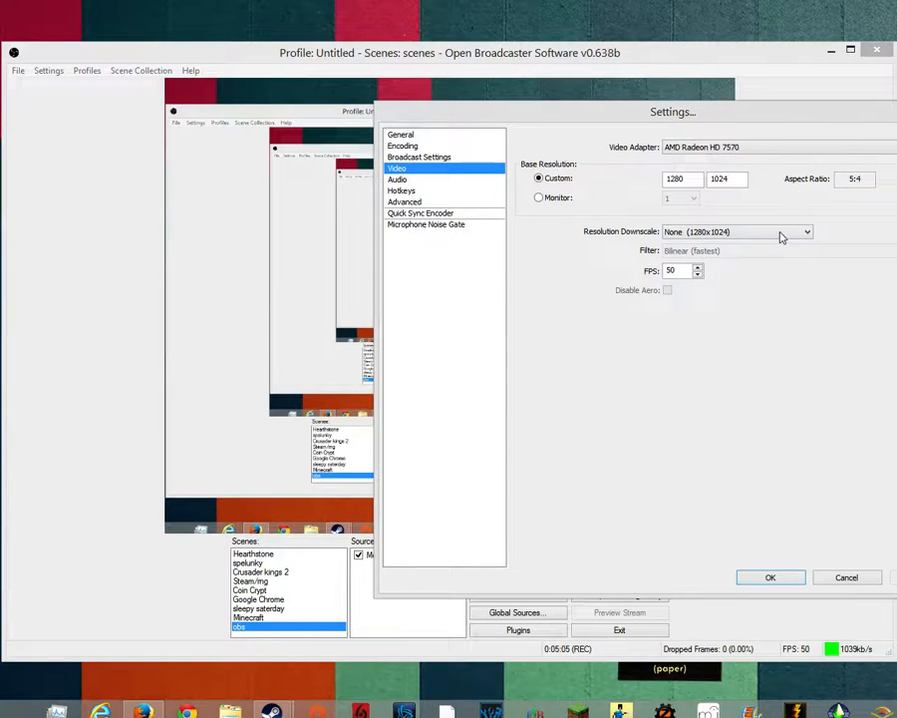
Try the Monitor base resolution, return to Custom, and reload the Video settings without saving the changes
{"action": "left_click", "coordinate": [559, 200]}
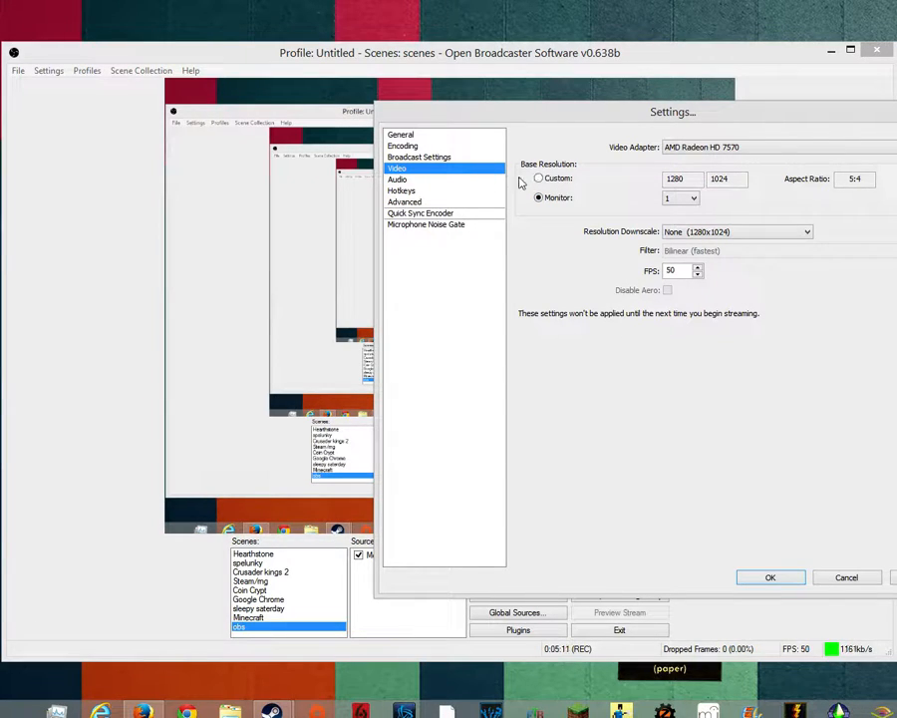
{"action": "left_click", "coordinate": [538, 178]}
{"action": "left_click", "coordinate": [481, 158]}
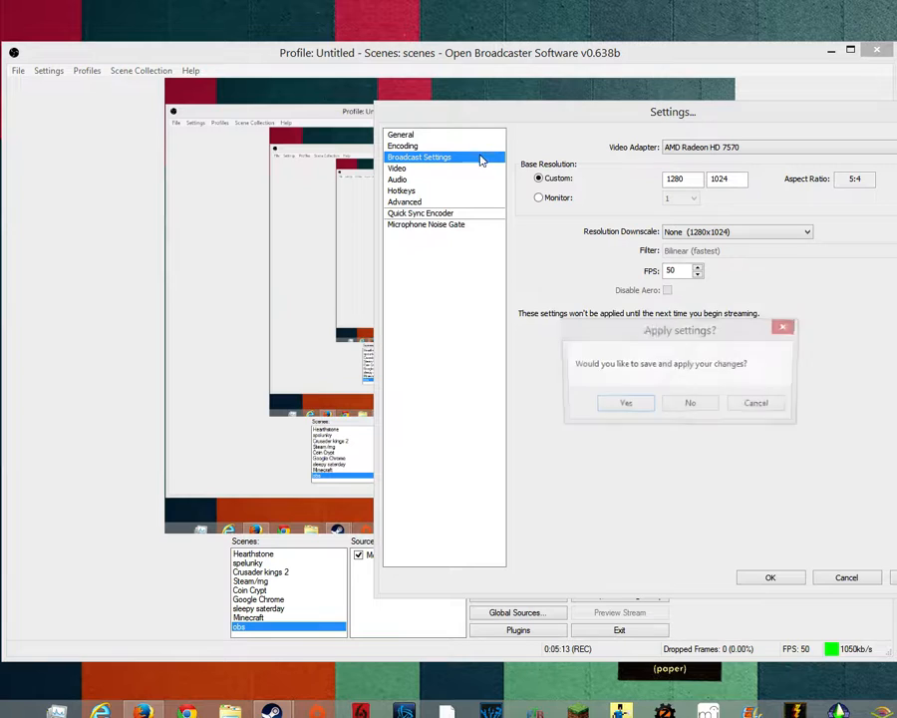
{"action": "left_click", "coordinate": [754, 407]}
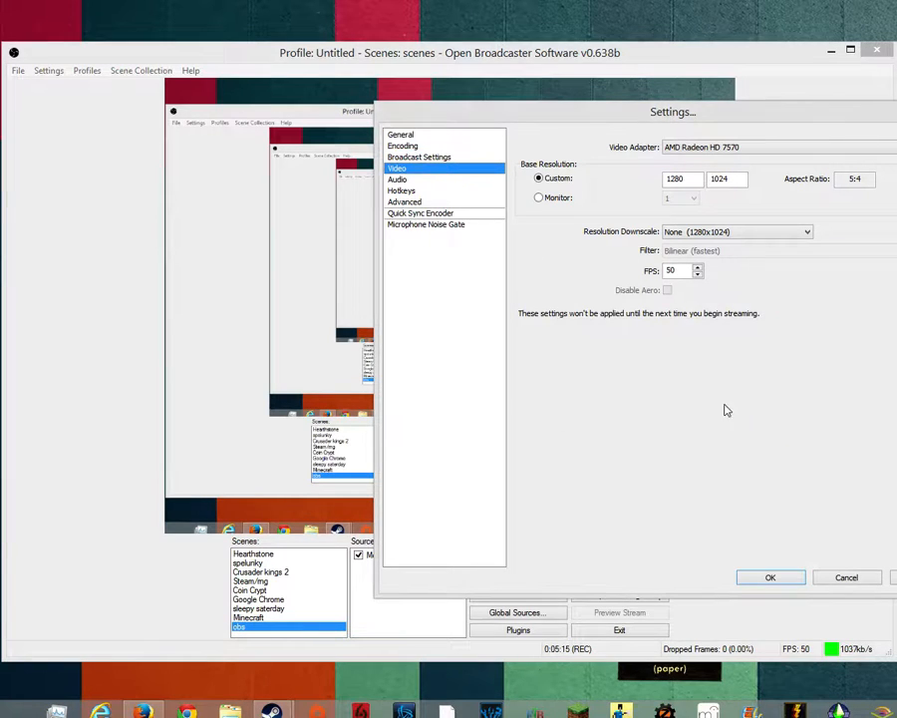
{"action": "left_click", "coordinate": [439, 157]}
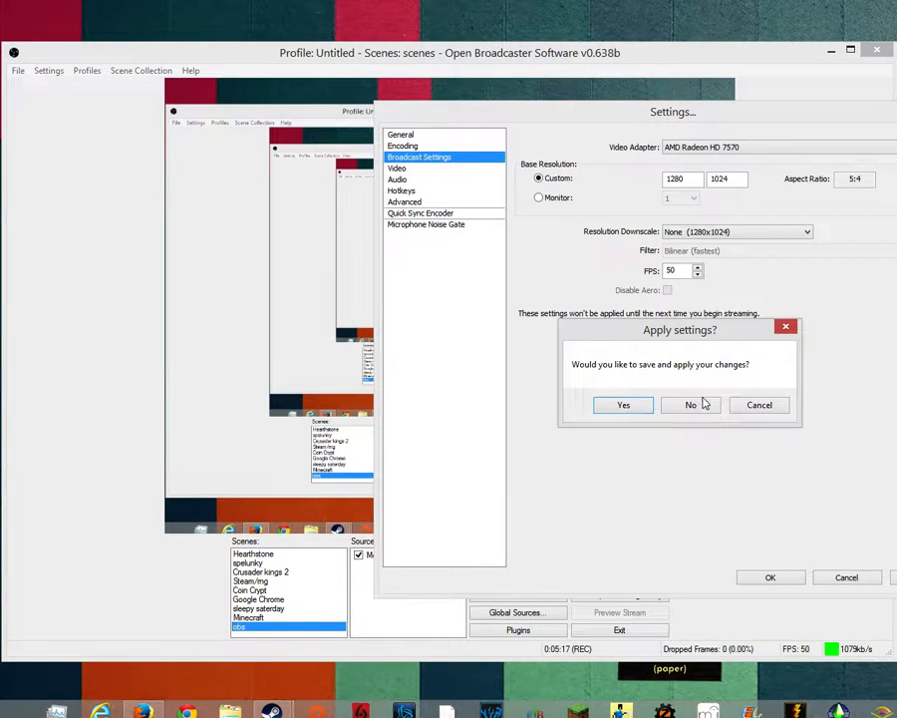
{"action": "left_click", "coordinate": [696, 405]}
{"action": "left_click", "coordinate": [469, 169]}
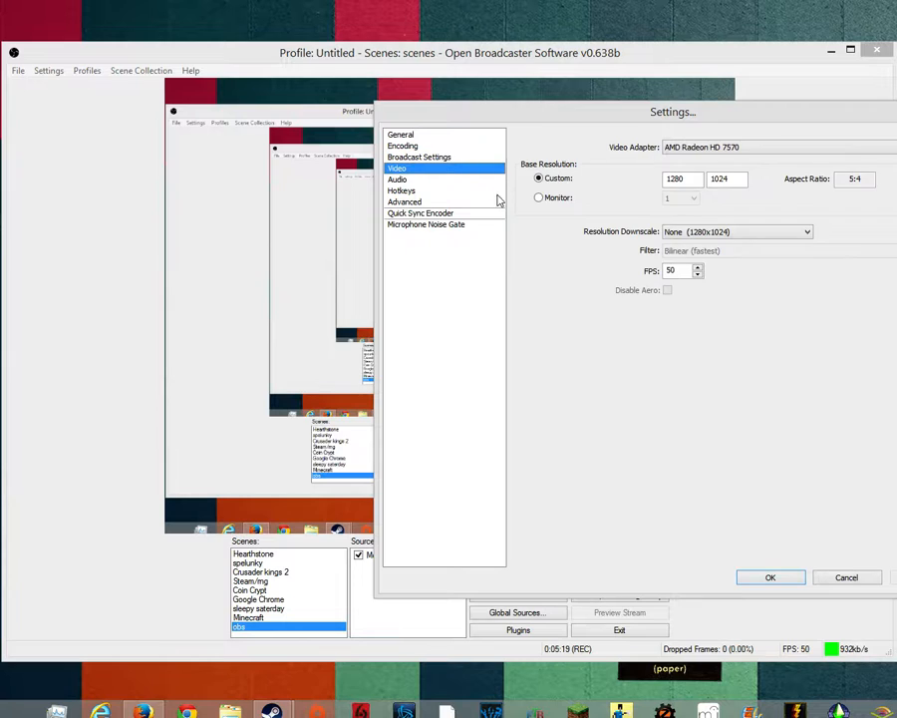
View the resolution downscale choices, keep None (1280x1024), and set the video FPS to 60
{"action": "left_click", "coordinate": [740, 233]}
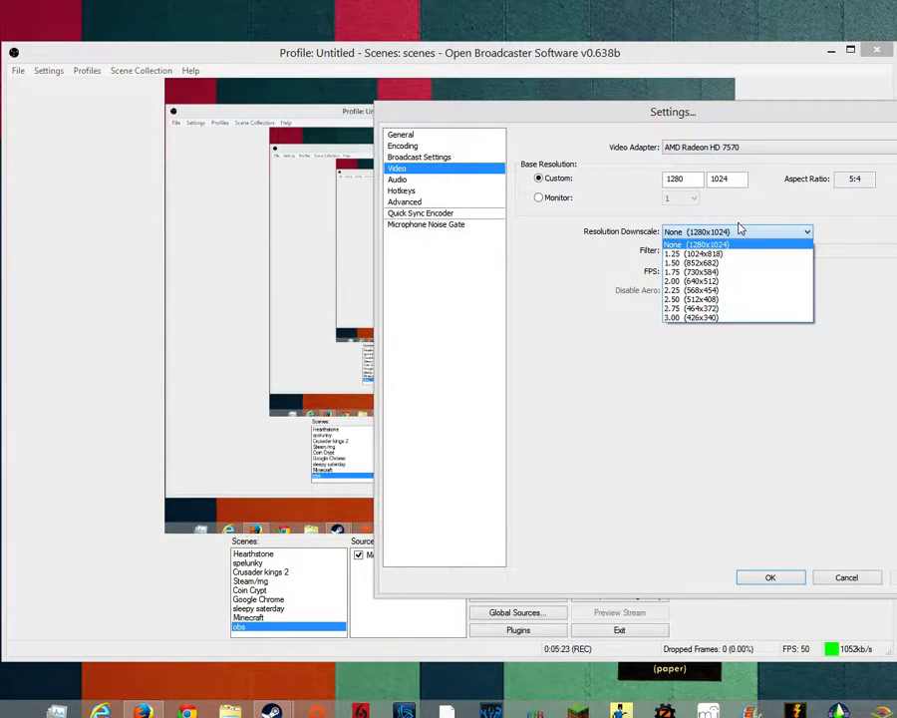
{"action": "left_click", "coordinate": [742, 230]}
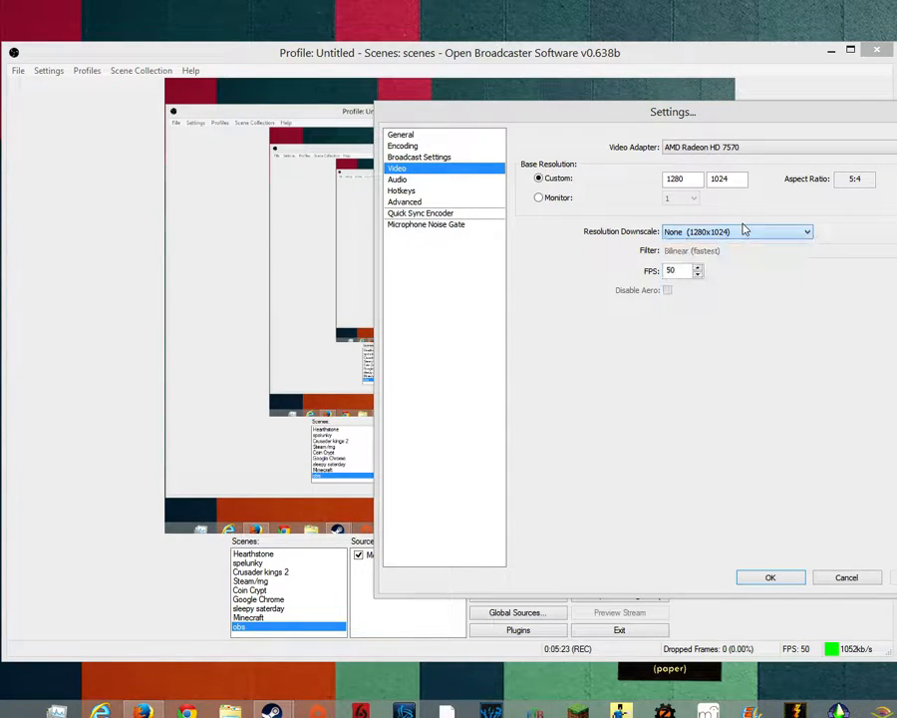
{"action": "double_click", "coordinate": [676, 270]}
{"action": "left_click", "coordinate": [686, 274]}
{"action": "type", "text": "60"}
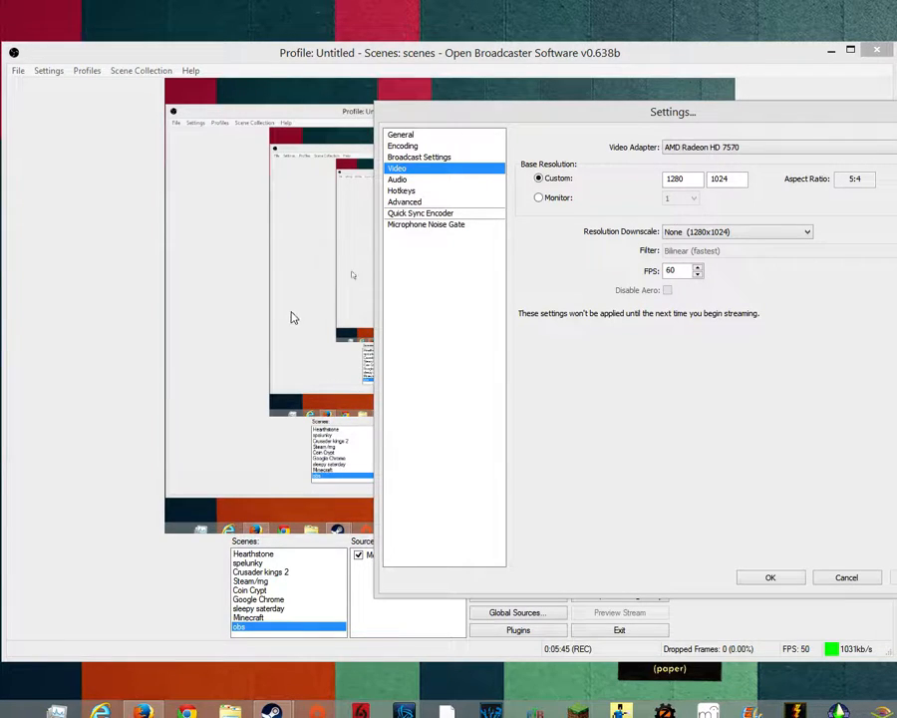
Open the Audio settings, bring the whole settings window into view, and view the microphone device choices
{"action": "left_click", "coordinate": [433, 193]}
{"action": "left_click", "coordinate": [433, 180]}
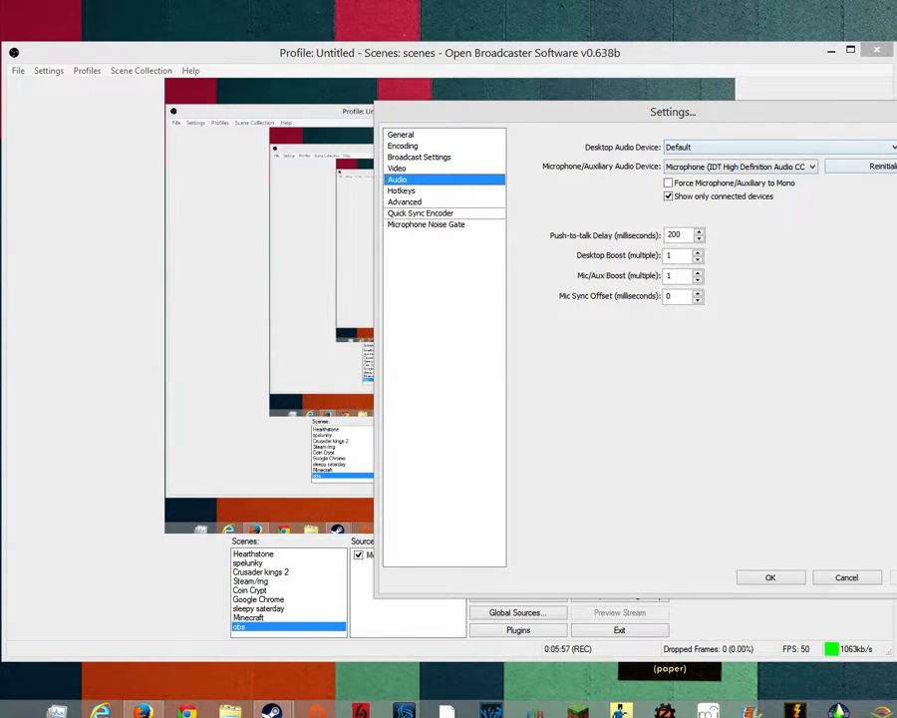
{"action": "left_click_drag", "start_coordinate": [727, 117], "coordinate": [520, 106]}
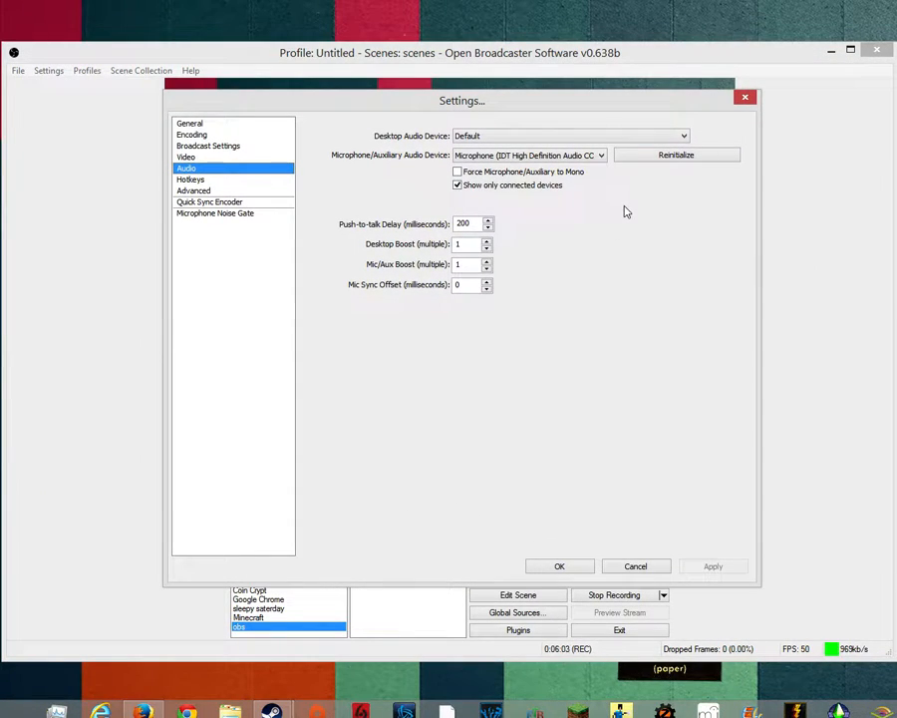
{"action": "left_click", "coordinate": [601, 157]}
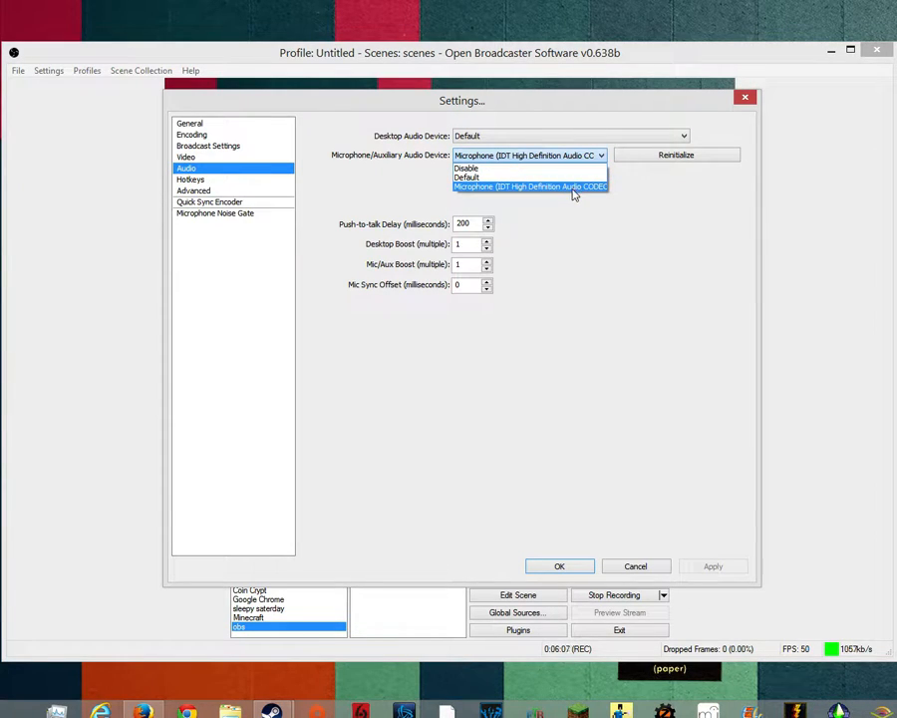
{"action": "left_click", "coordinate": [598, 156]}
View the desktop audio device choices, select Default, and apply the audio settings
{"action": "left_click", "coordinate": [594, 136]}
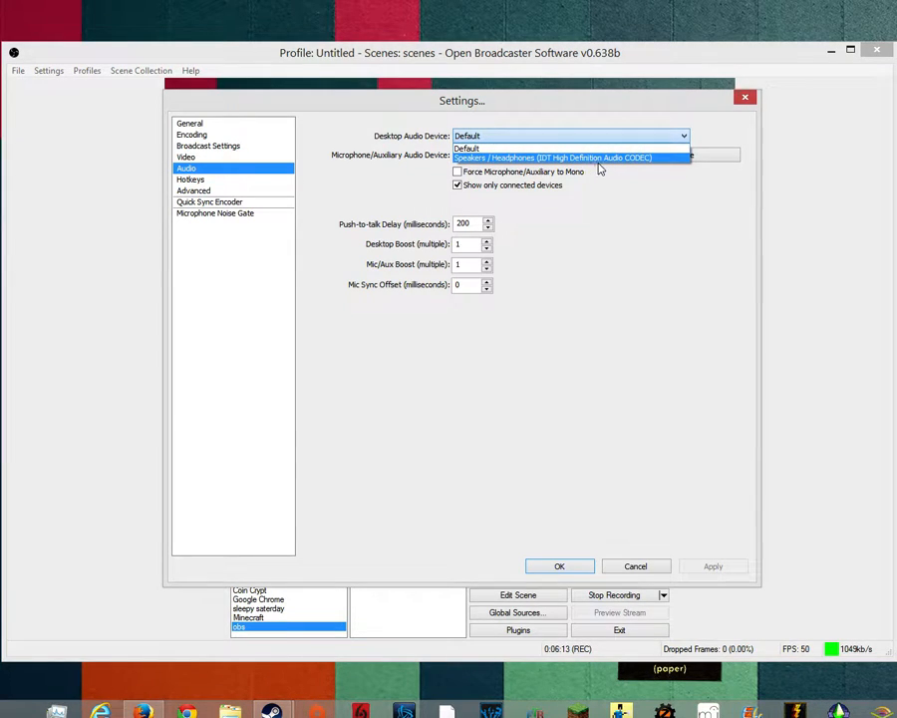
{"action": "key", "text": "Up"}
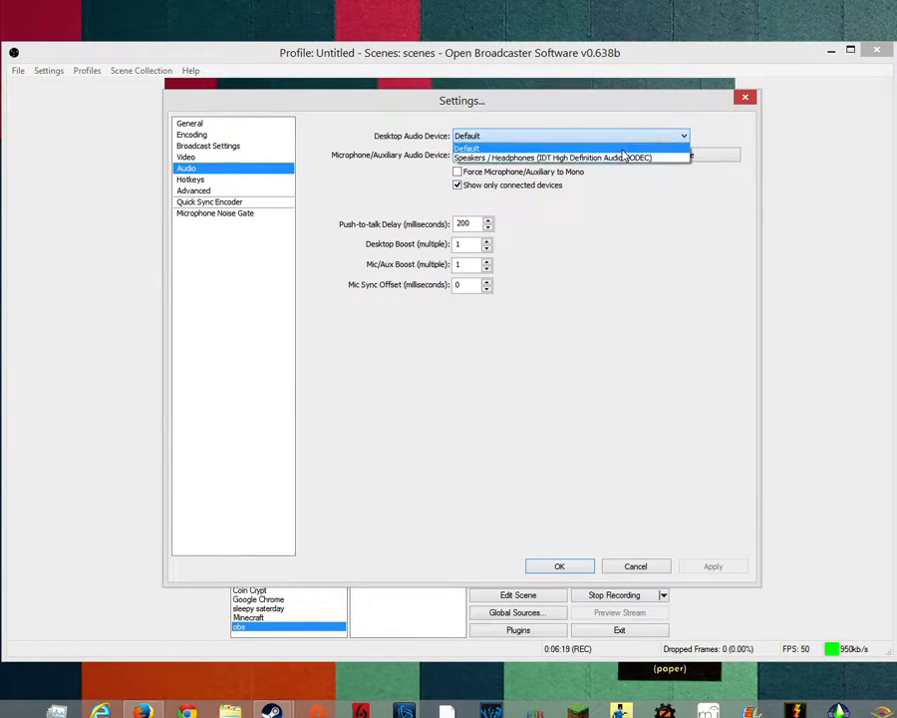
{"action": "left_click", "coordinate": [620, 148]}
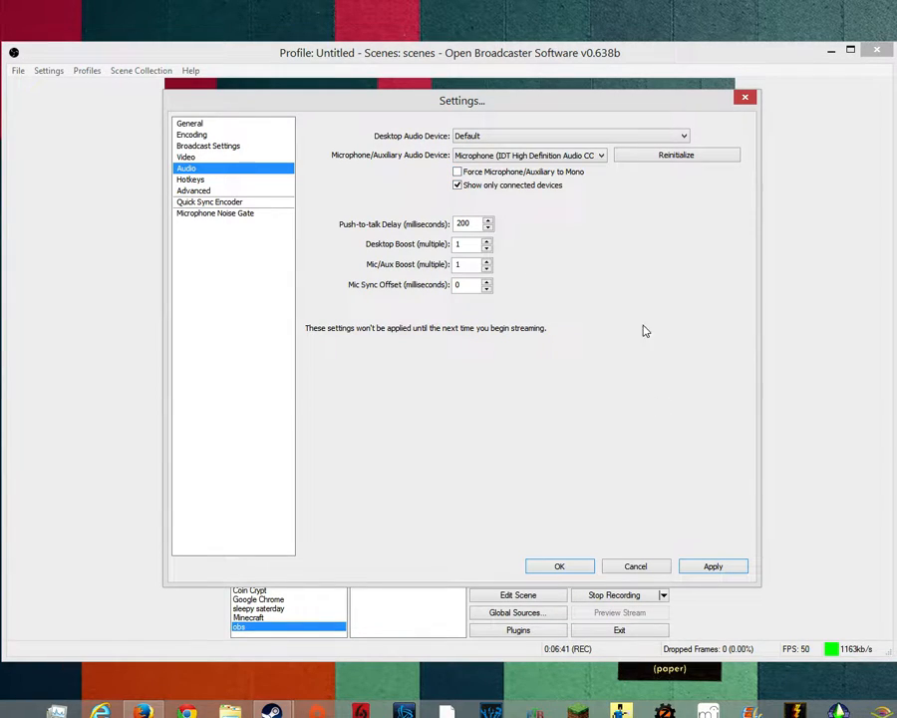
{"action": "left_click", "coordinate": [713, 567]}
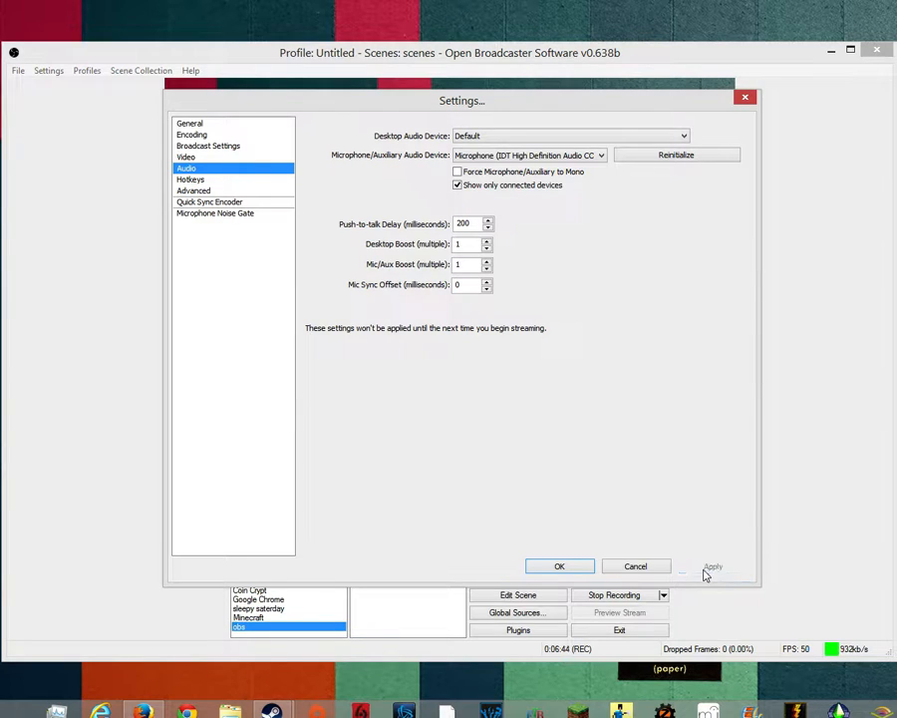
Open the Hotkeys settings, try 7 as the Start Replay Buffer hotkey, and clear it again
{"action": "left_click", "coordinate": [206, 191]}
{"action": "left_click", "coordinate": [187, 180]}
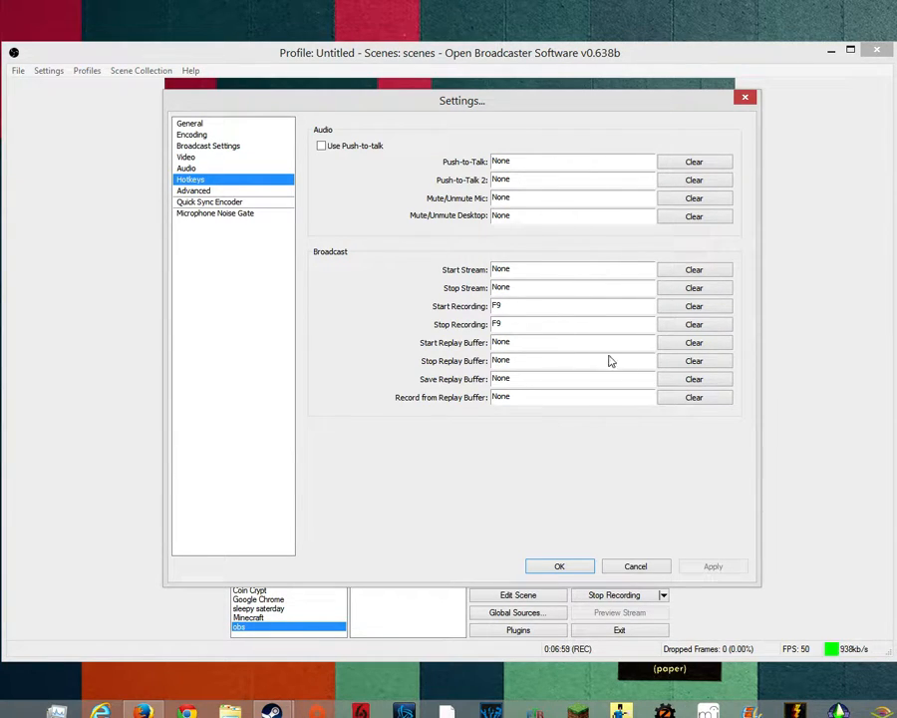
{"action": "key", "text": "7"}
{"action": "left_click", "coordinate": [682, 347]}
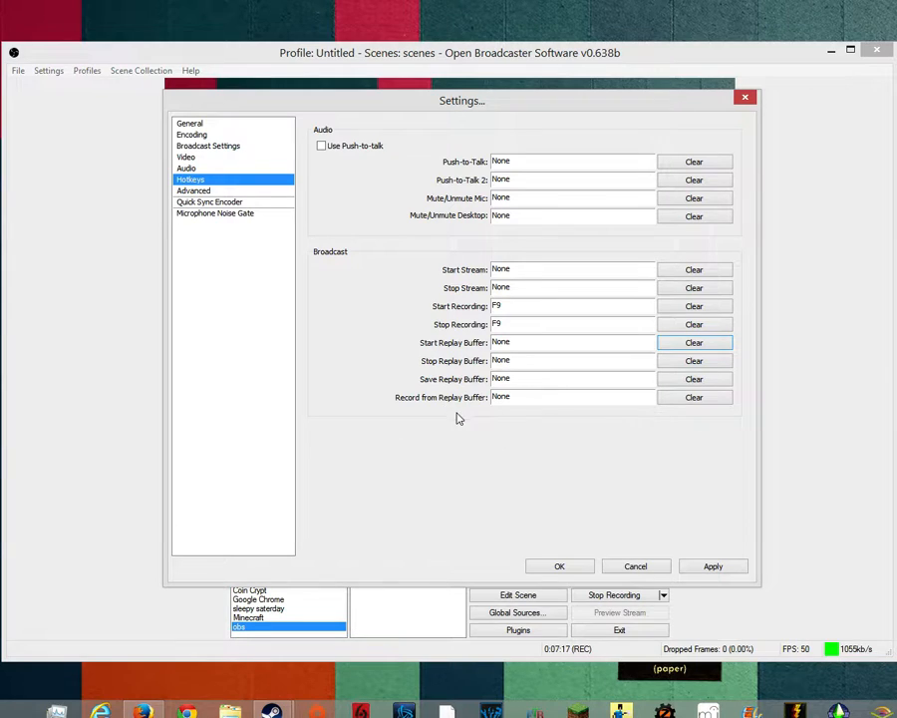
Switch to the Advanced settings, saving the pending hotkey changes
{"action": "left_click", "coordinate": [230, 192]}
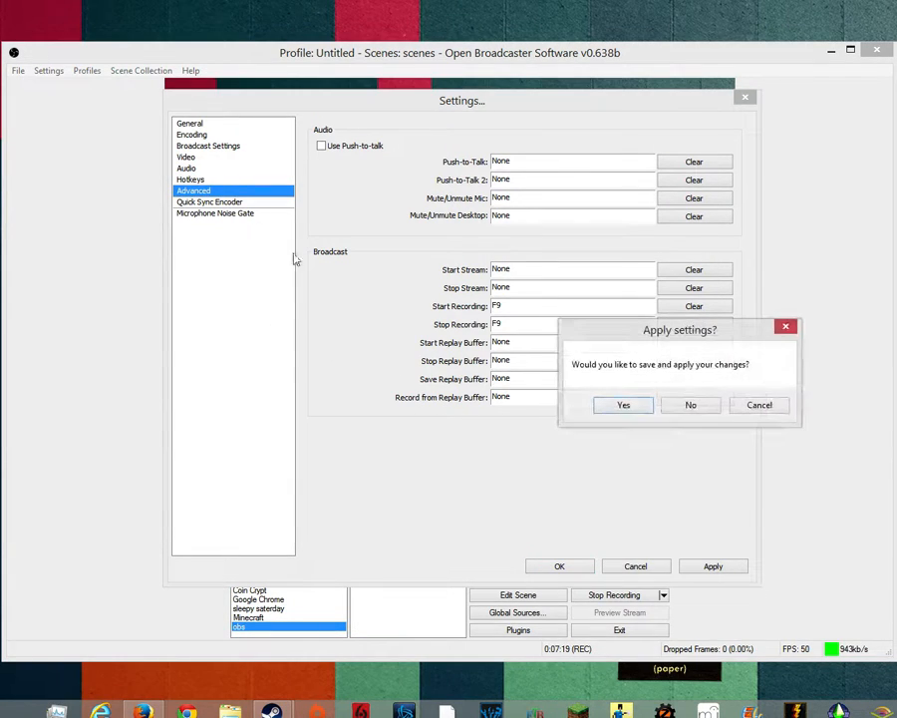
{"action": "left_click", "coordinate": [625, 410]}
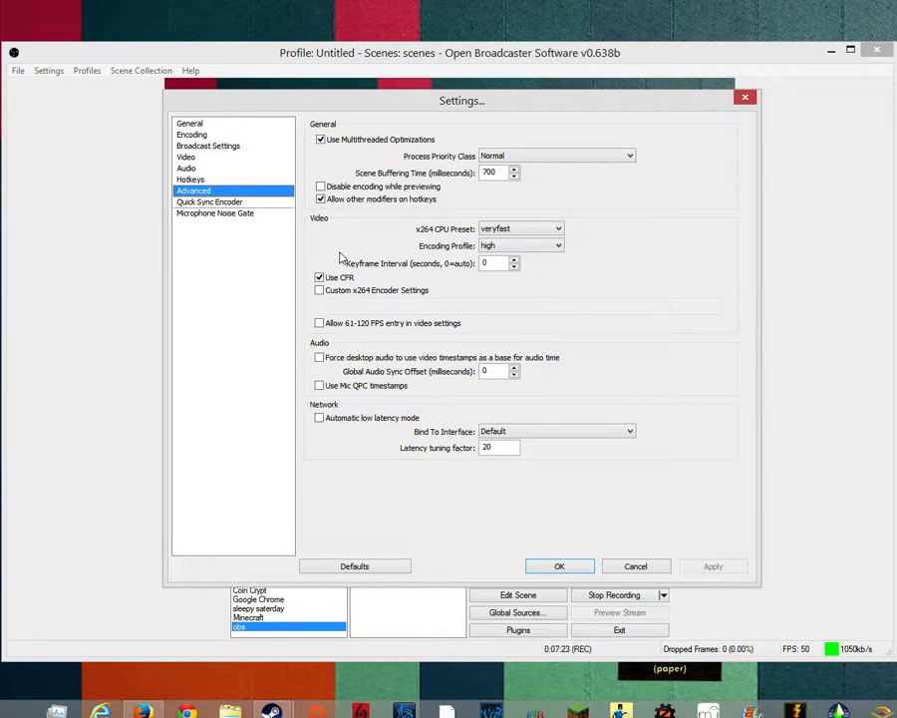
View the choices for Process Priority Class, x264 CPU Preset, Encoding Profile, and Bind To Interface in the Advanced settings
{"action": "left_click", "coordinate": [554, 157]}
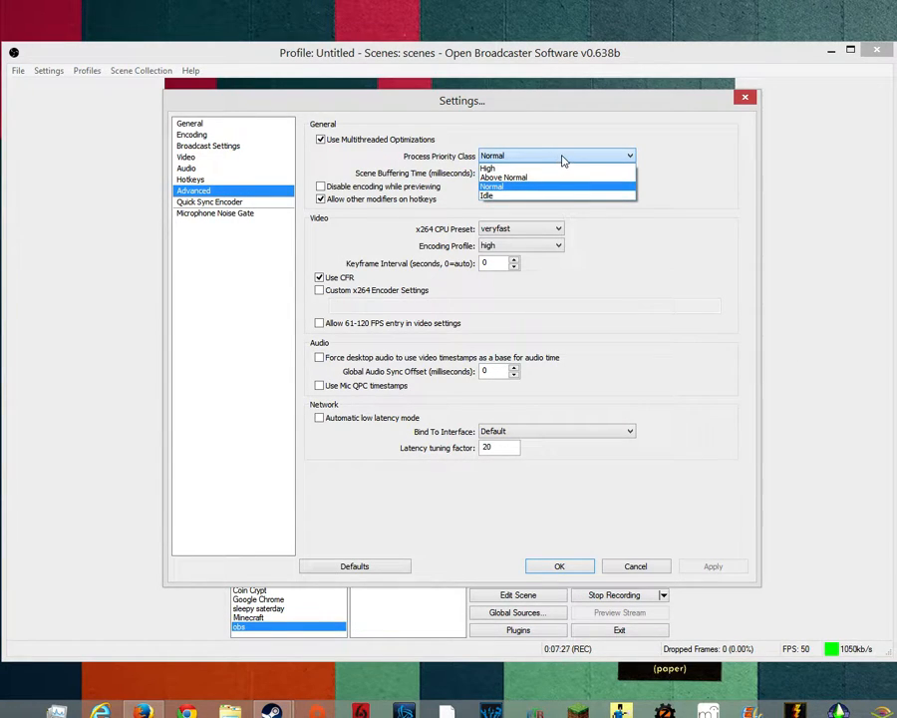
{"action": "left_click", "coordinate": [563, 160]}
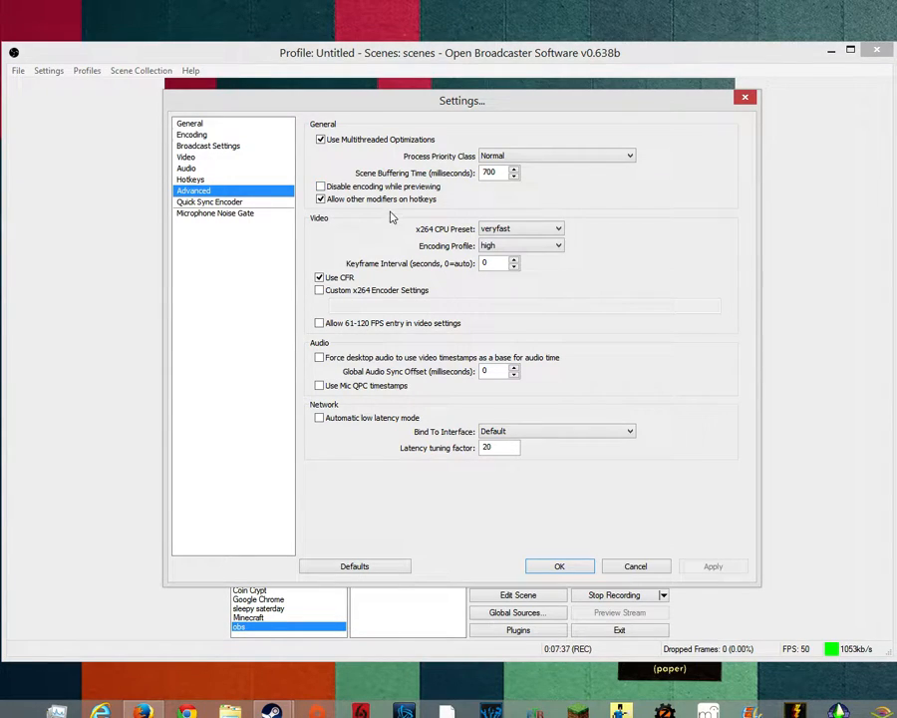
{"action": "left_click", "coordinate": [517, 229]}
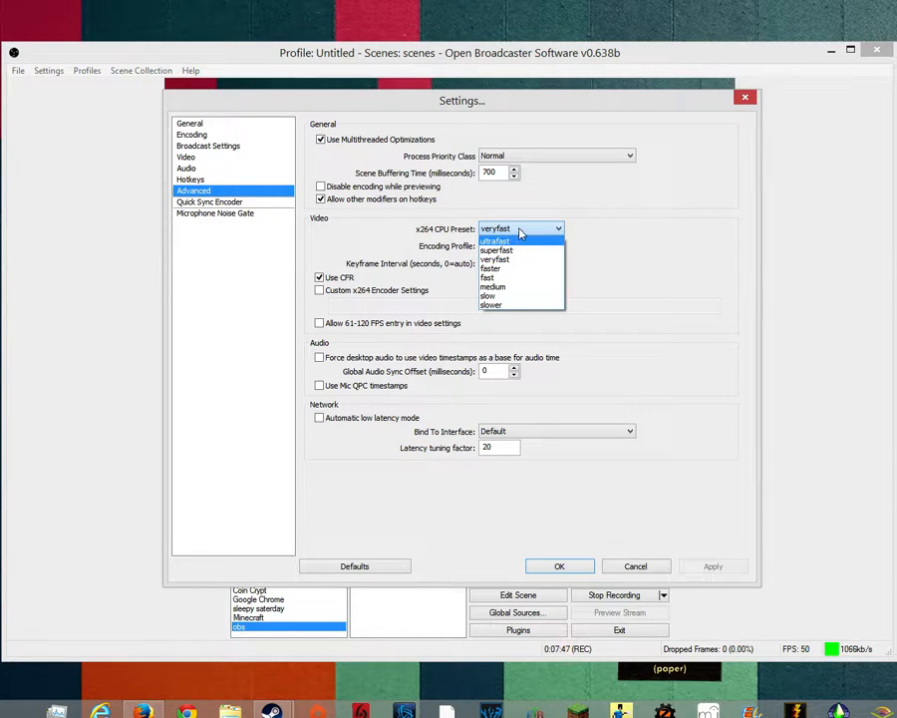
{"action": "left_click", "coordinate": [522, 230]}
{"action": "left_click", "coordinate": [532, 247]}
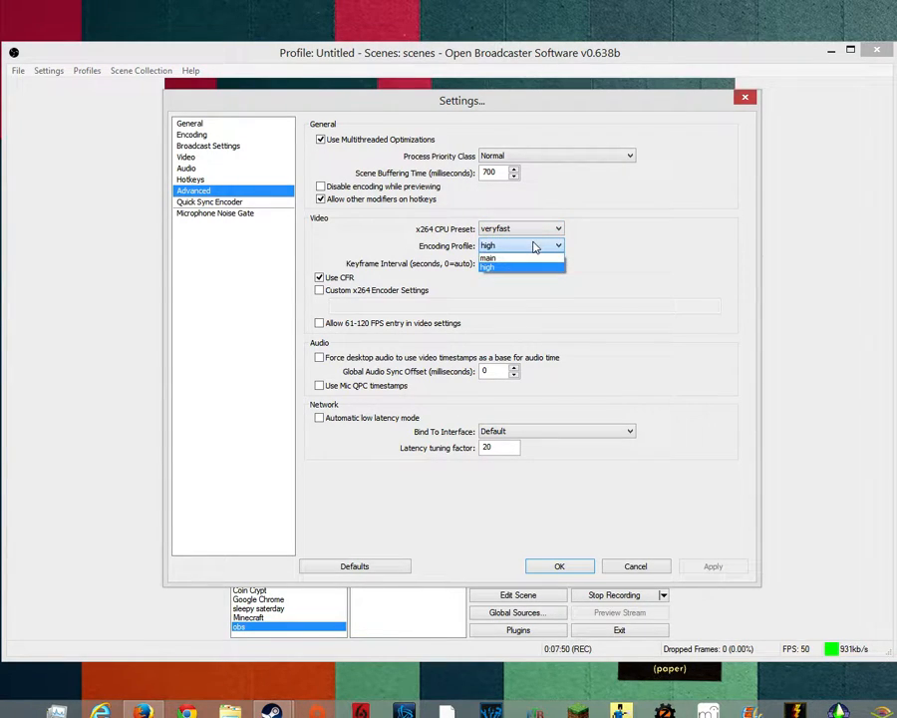
{"action": "left_click", "coordinate": [531, 247]}
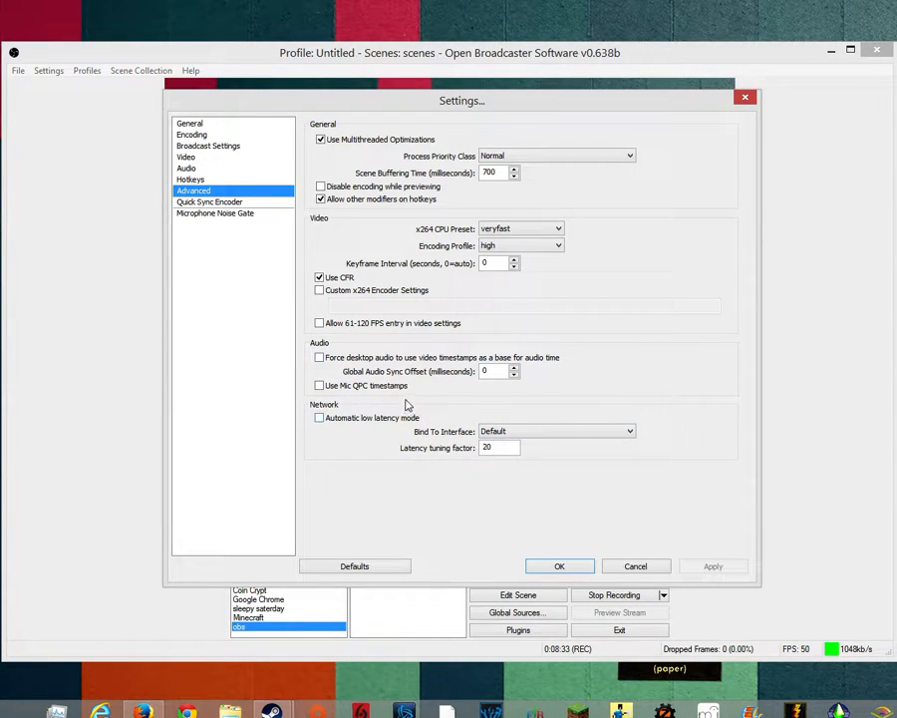
{"action": "left_click", "coordinate": [551, 435]}
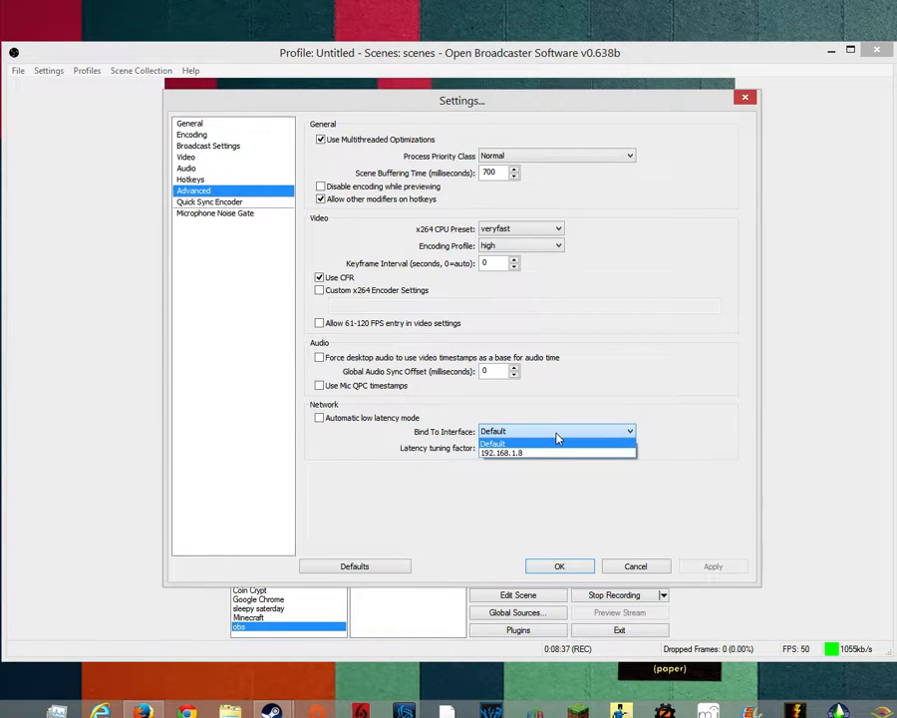
{"action": "left_click", "coordinate": [556, 442]}
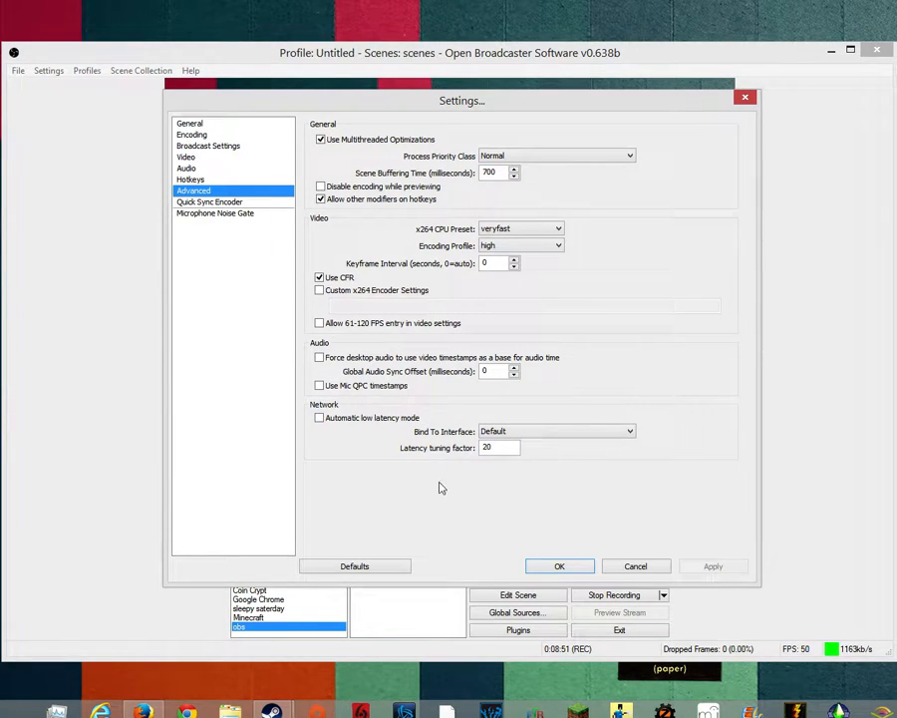
Look through the Quick Sync Encoder and Microphone Noise Gate settings and close the settings window
{"action": "left_click", "coordinate": [258, 212]}
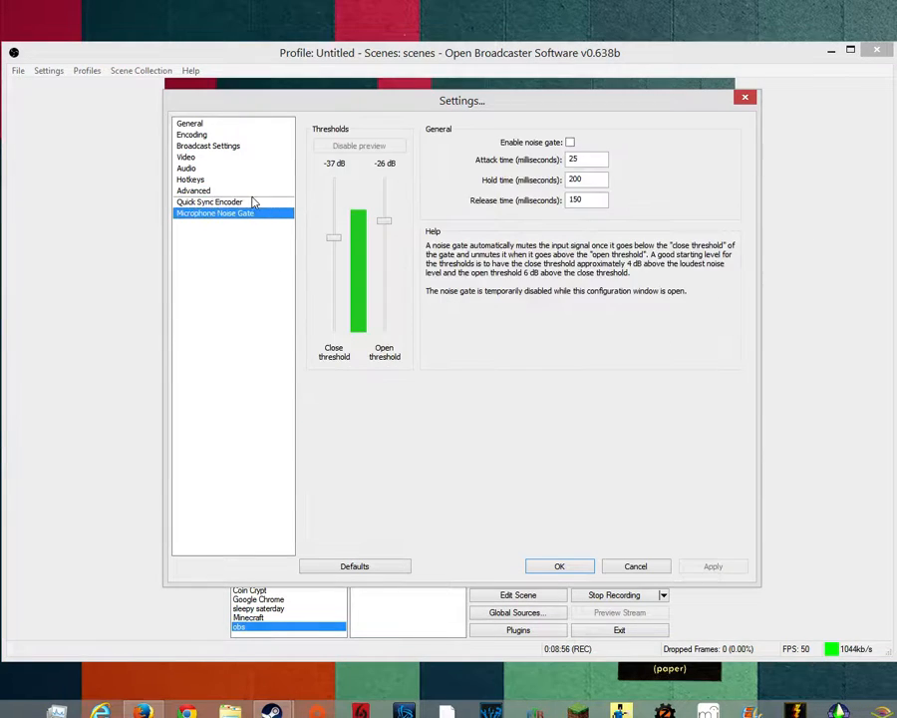
{"action": "left_click", "coordinate": [254, 198]}
{"action": "left_click", "coordinate": [252, 192]}
{"action": "left_click", "coordinate": [261, 202]}
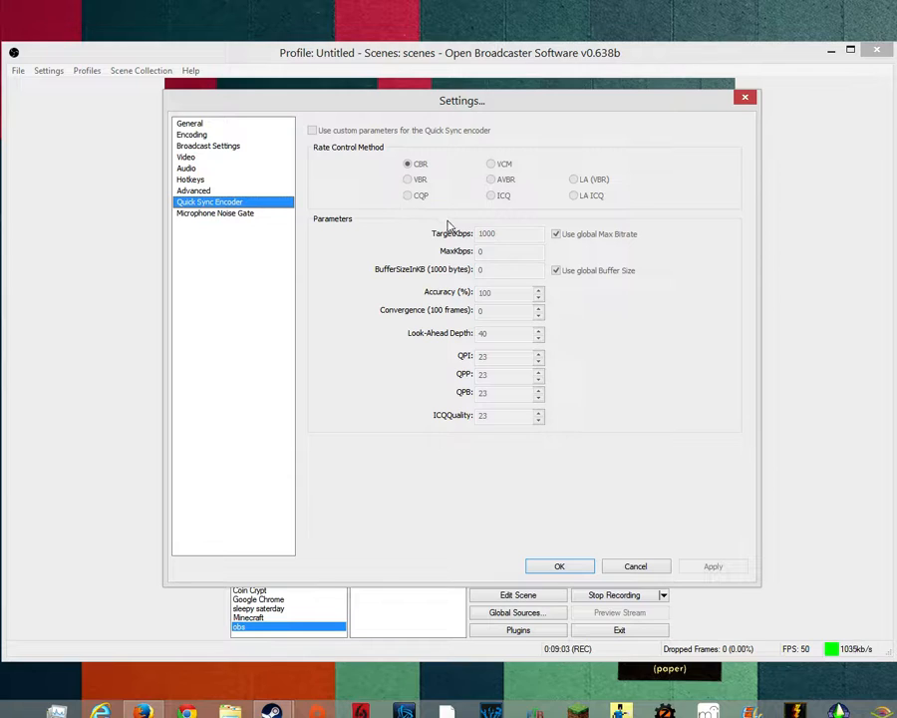
{"action": "left_click", "coordinate": [229, 213]}
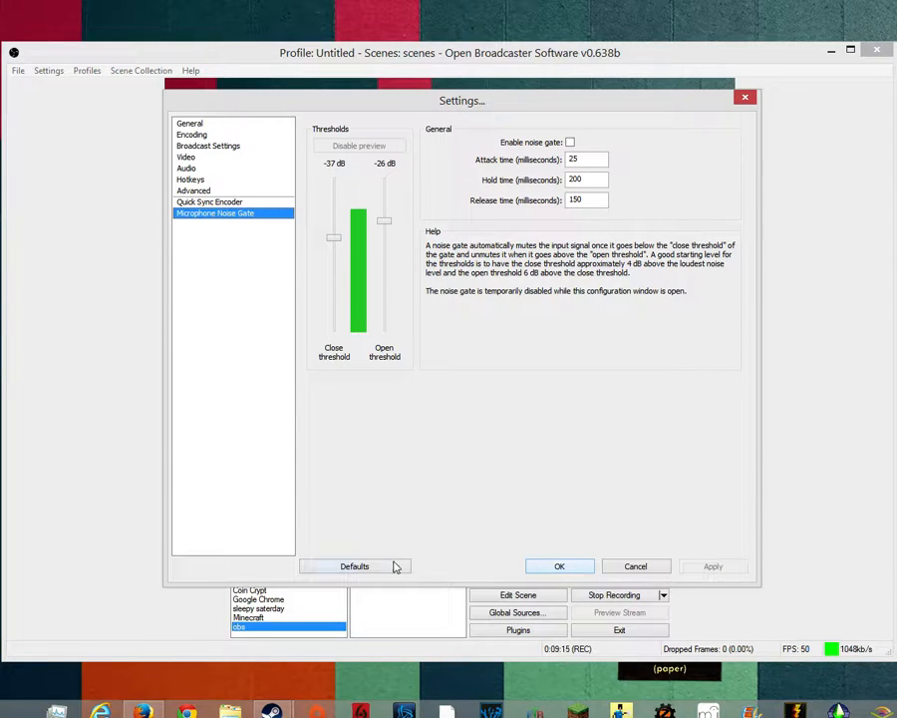
{"action": "left_click", "coordinate": [543, 566]}
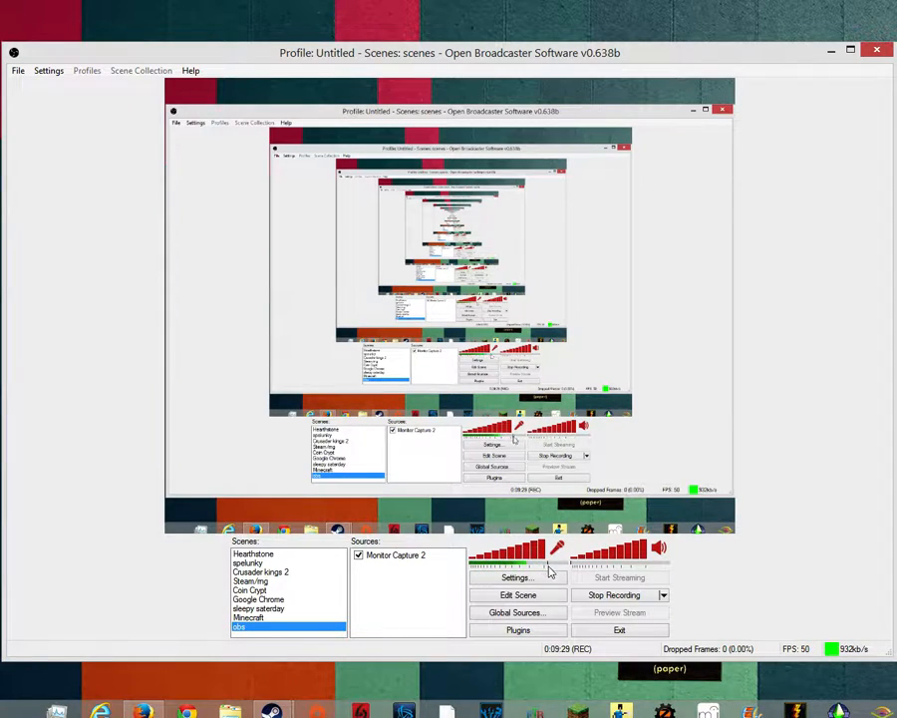
Try the microphone and desktop audio volume controls, leaving both at full level
{"action": "mouse_move", "coordinate": [552, 554]}
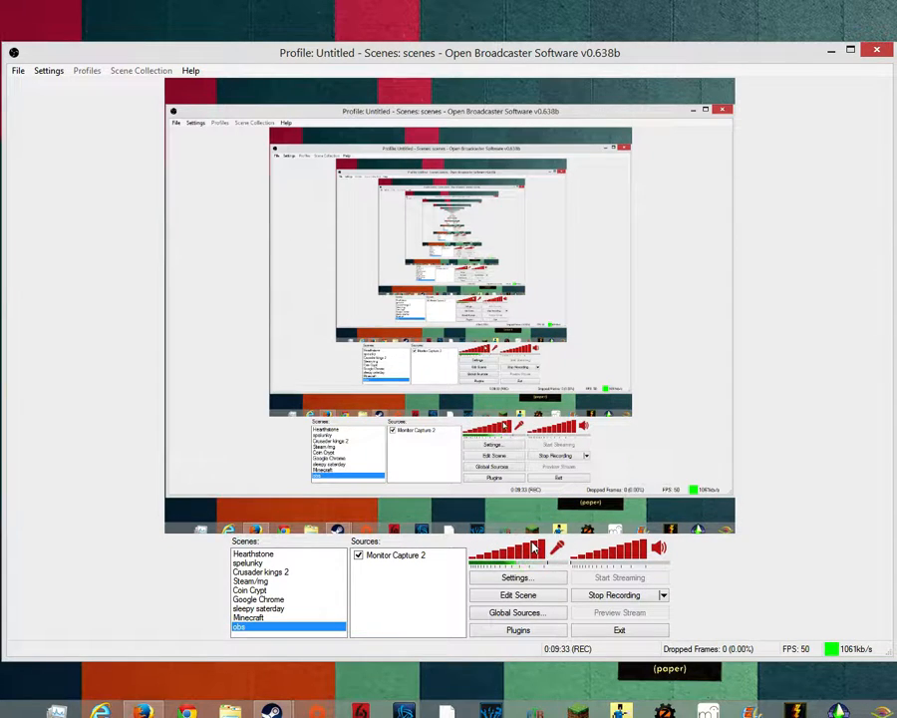
{"action": "mouse_move", "coordinate": [536, 546]}
{"action": "left_mouse_down"}
{"action": "mouse_move", "coordinate": [505, 561]}
{"action": "mouse_move", "coordinate": [549, 554]}
{"action": "left_mouse_up"}
{"action": "left_click_drag", "start_coordinate": [637, 546], "coordinate": [660, 548]}
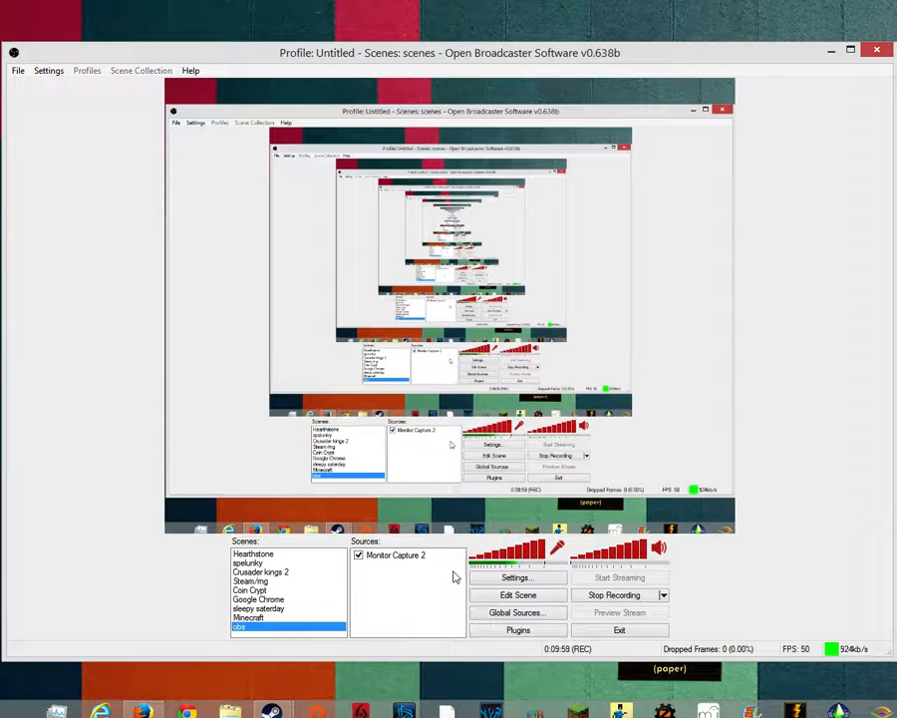
Reopen the settings window on its General page and cancel it
{"action": "left_click", "coordinate": [529, 582]}
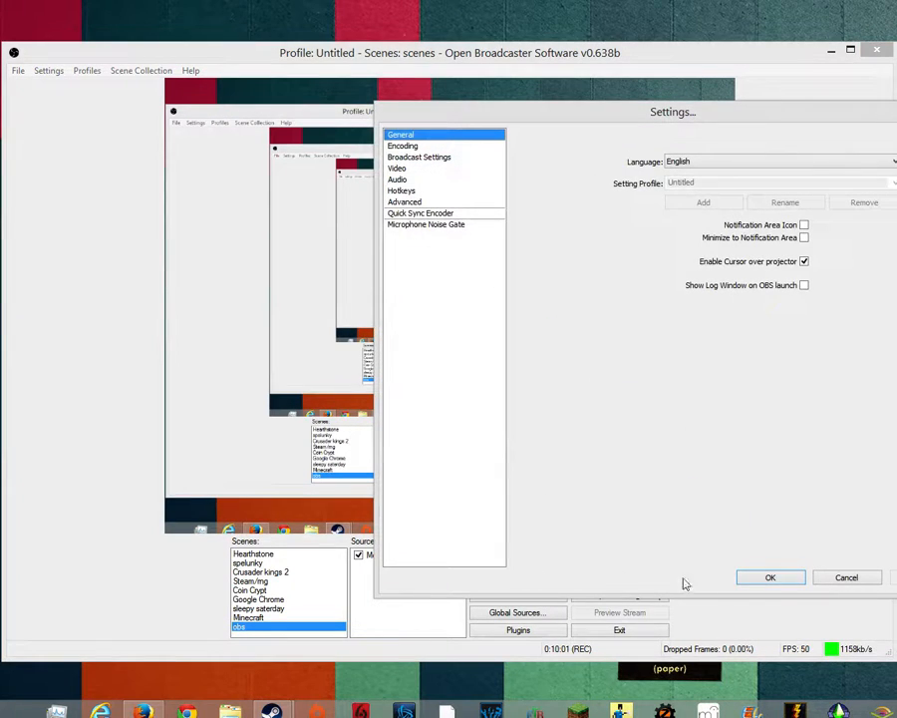
{"action": "left_click", "coordinate": [840, 577]}
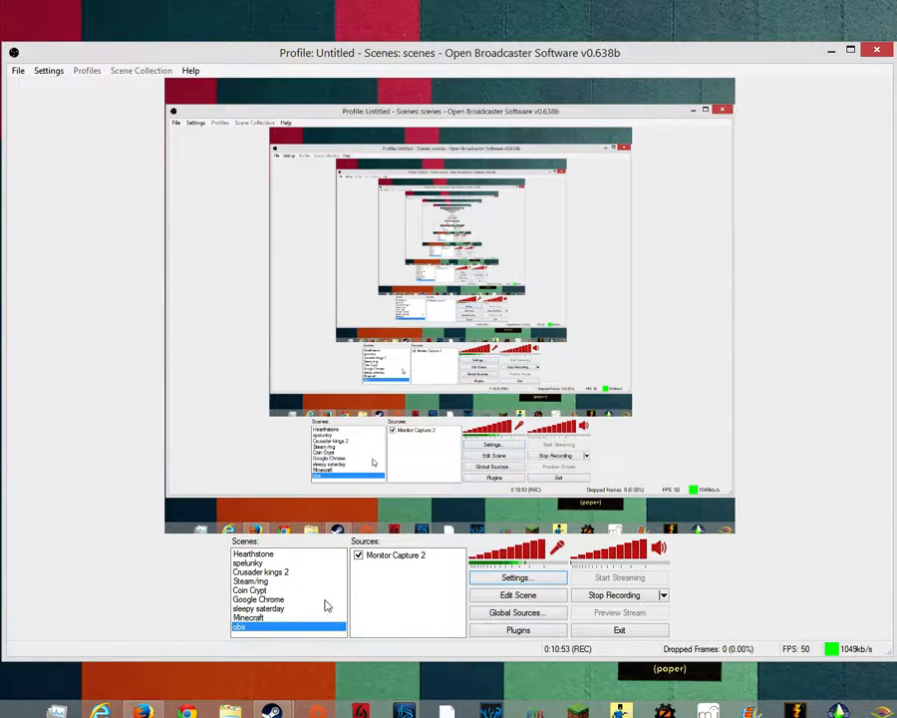
View the available actions for the obs scene, including Order, Copy To, and Set Hotkey, and dismiss them
{"action": "right_click", "coordinate": [271, 632]}
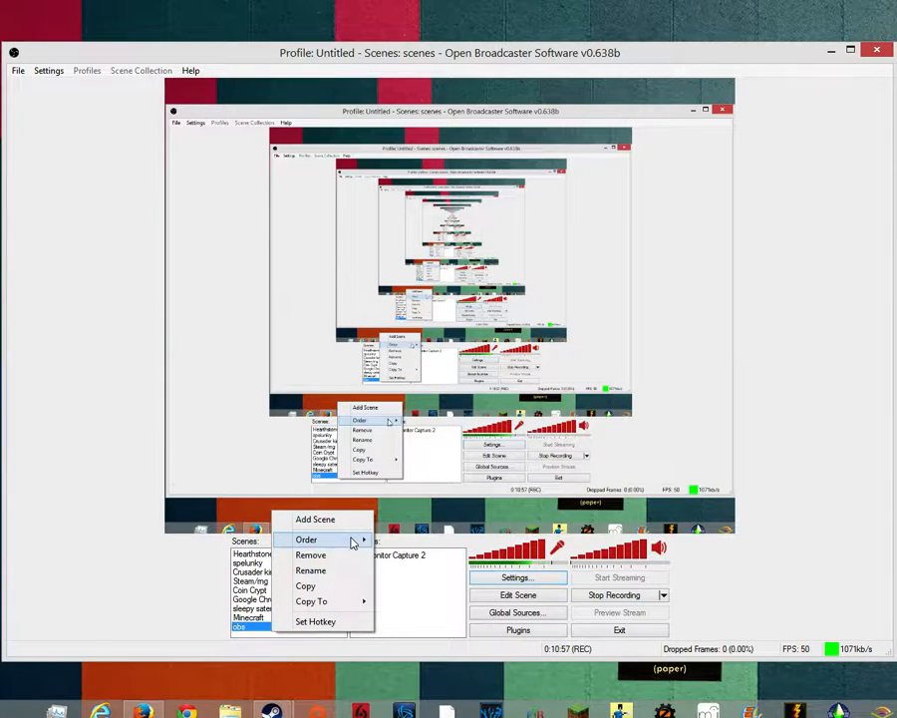
{"action": "mouse_move", "coordinate": [351, 542]}
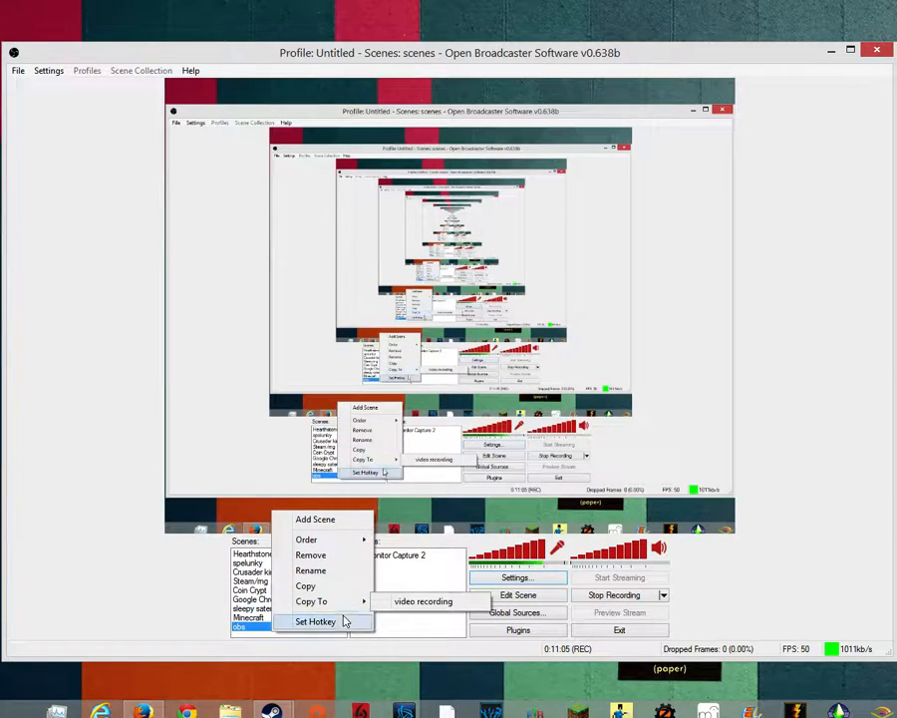
{"action": "left_click", "coordinate": [170, 616]}
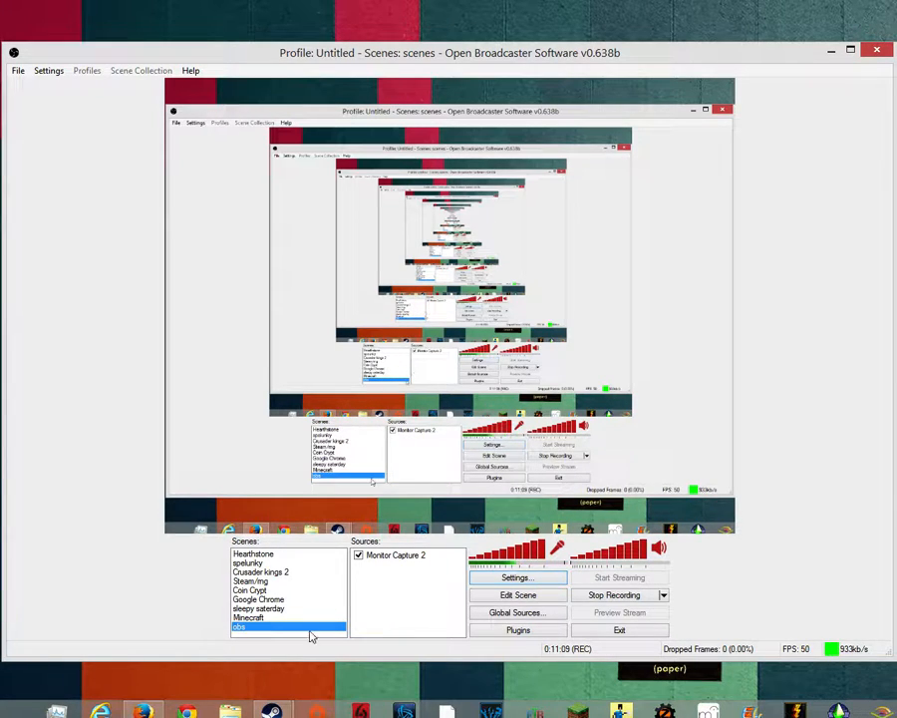
Start adding a Window Capture source named goasdafdsg to the obs scene
{"action": "right_click", "coordinate": [387, 583]}
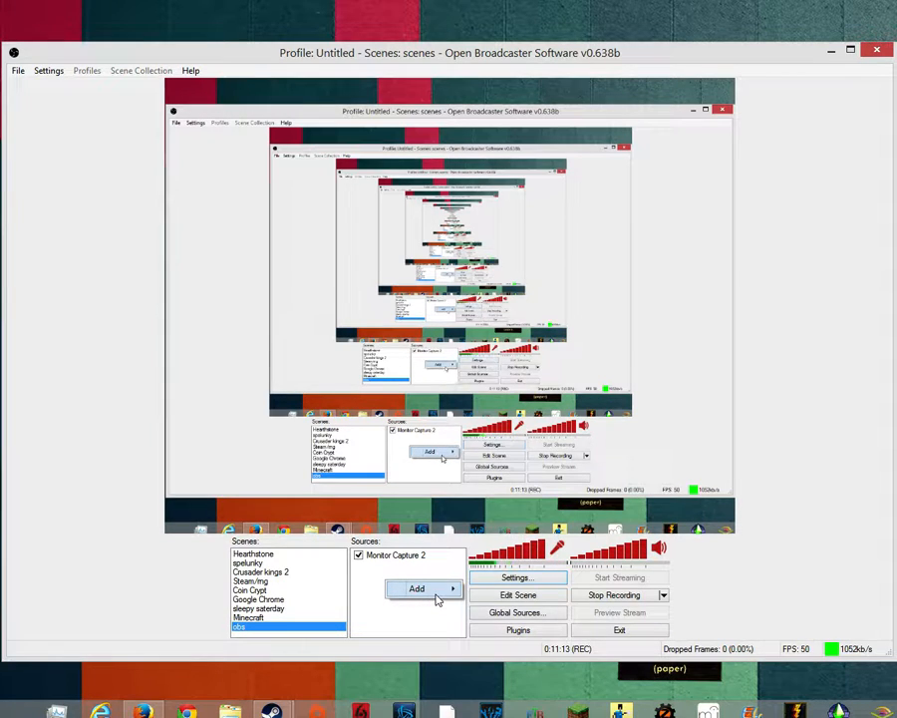
{"action": "mouse_move", "coordinate": [442, 599]}
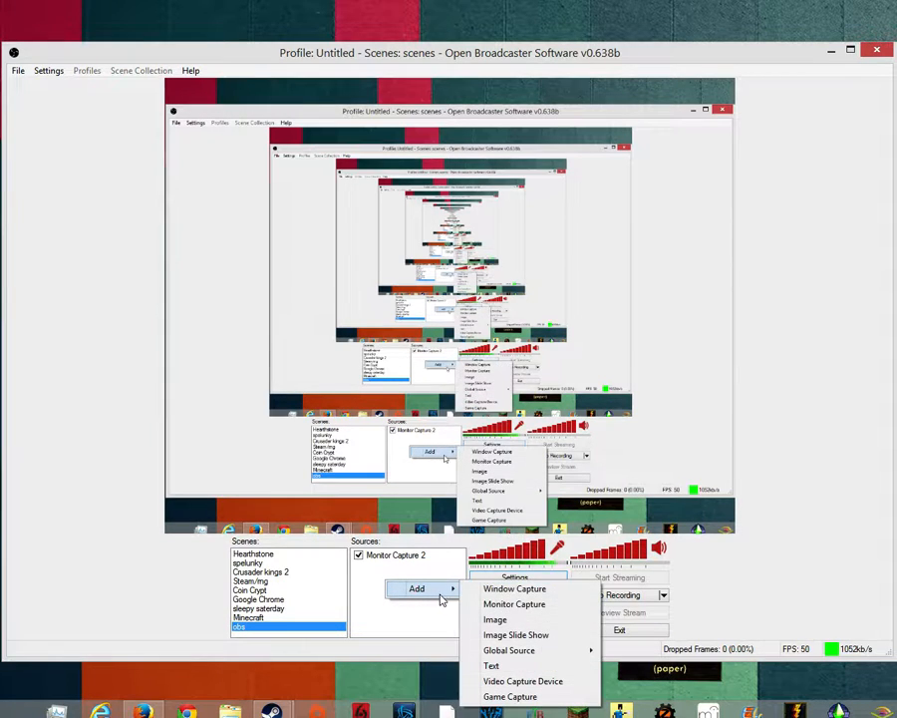
{"action": "left_click", "coordinate": [508, 589]}
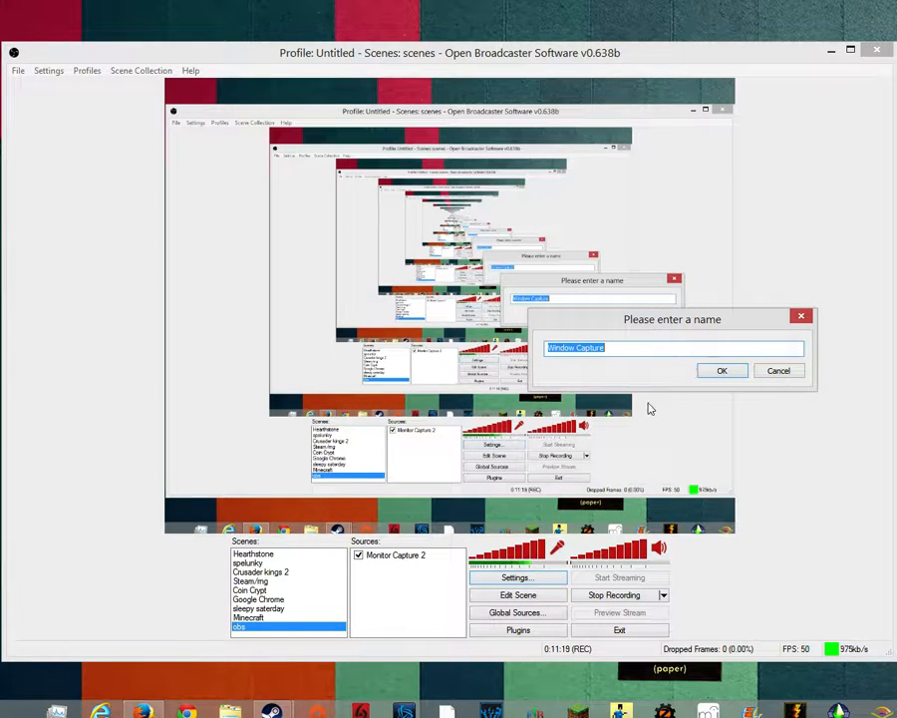
{"action": "type", "text": "goasdafdsg"}
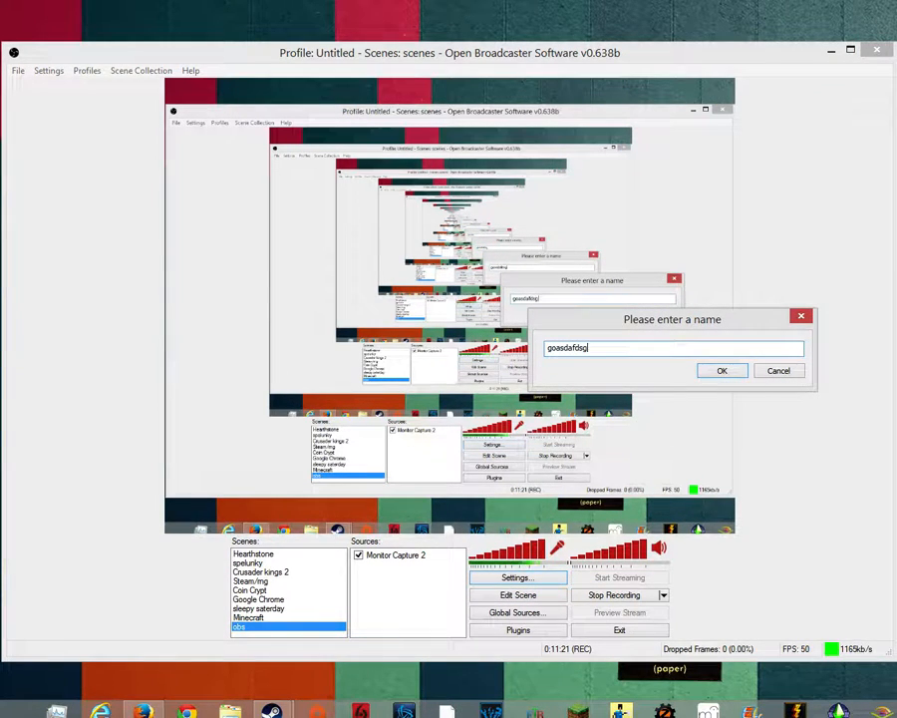
{"action": "left_click", "coordinate": [725, 370]}
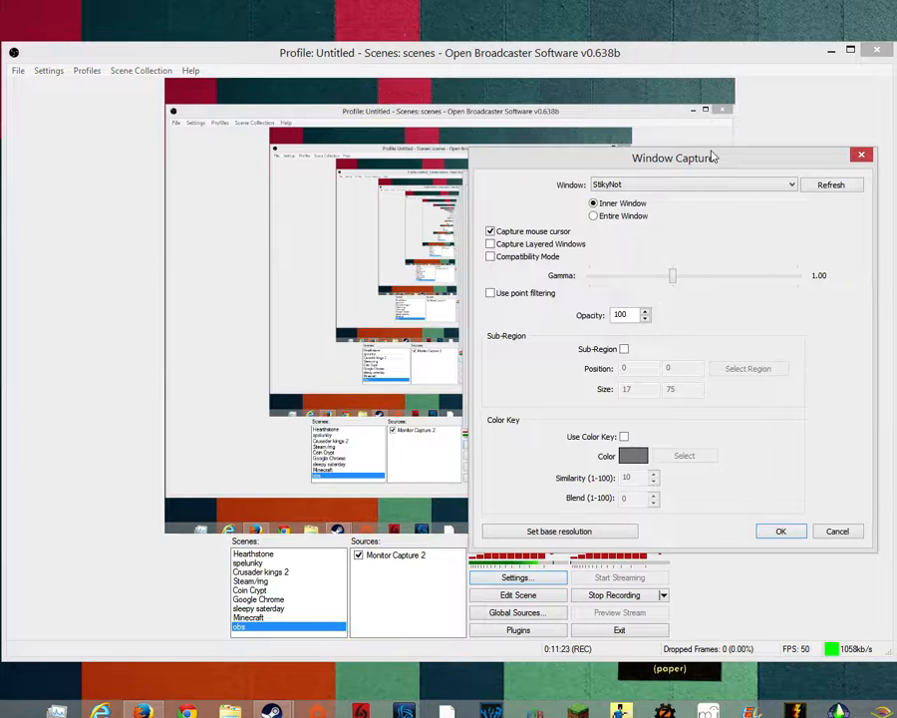
Browse the capturable windows, try a gamma of 1.01, and dismiss the Window Capture options
{"action": "left_click_drag", "start_coordinate": [659, 154], "coordinate": [528, 119]}
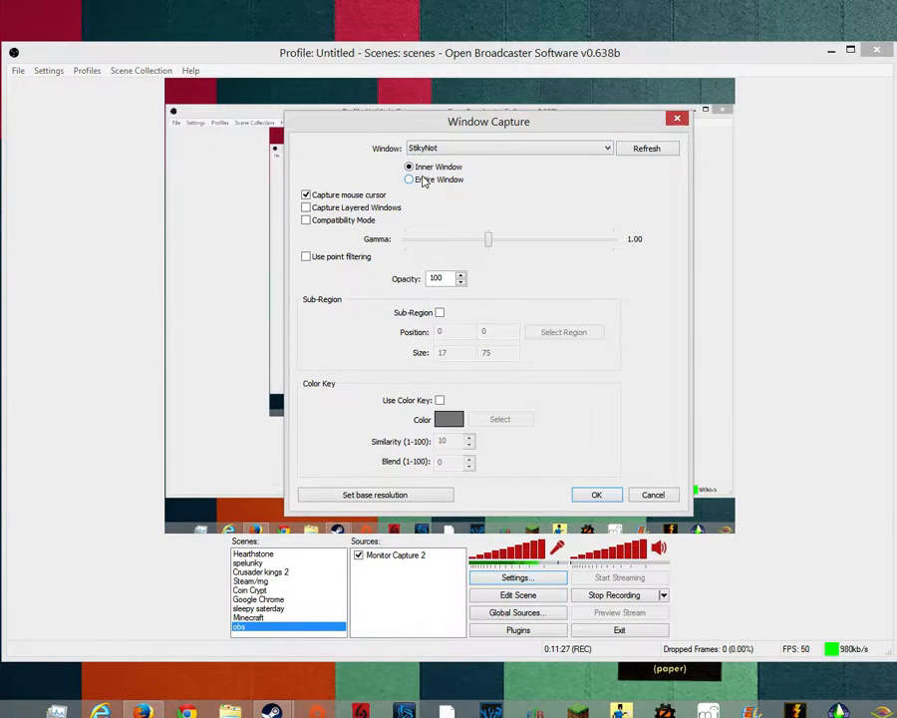
{"action": "left_click", "coordinate": [401, 149]}
{"action": "scroll", "coordinate": [472, 260], "scroll_direction": "down", "scroll_amount": 5}
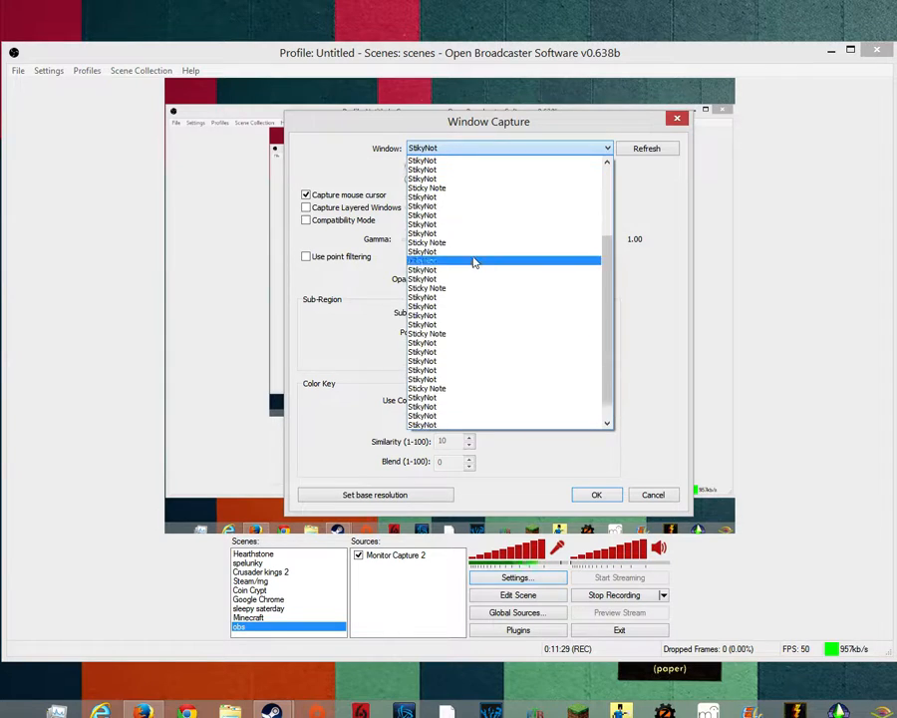
{"action": "scroll", "coordinate": [503, 299], "scroll_direction": "up", "scroll_amount": 5}
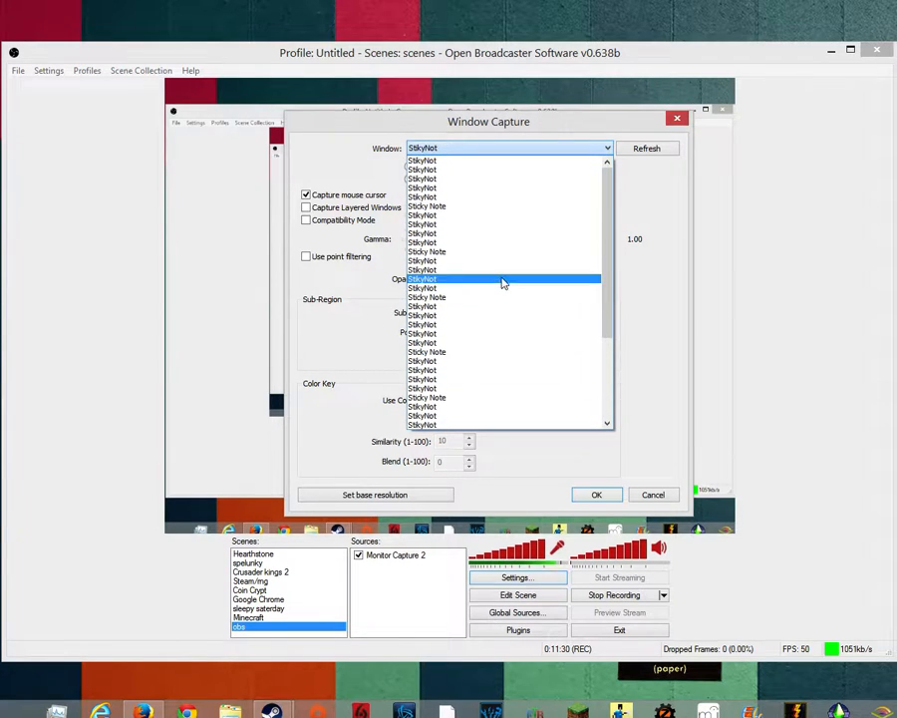
{"action": "left_click", "coordinate": [559, 149]}
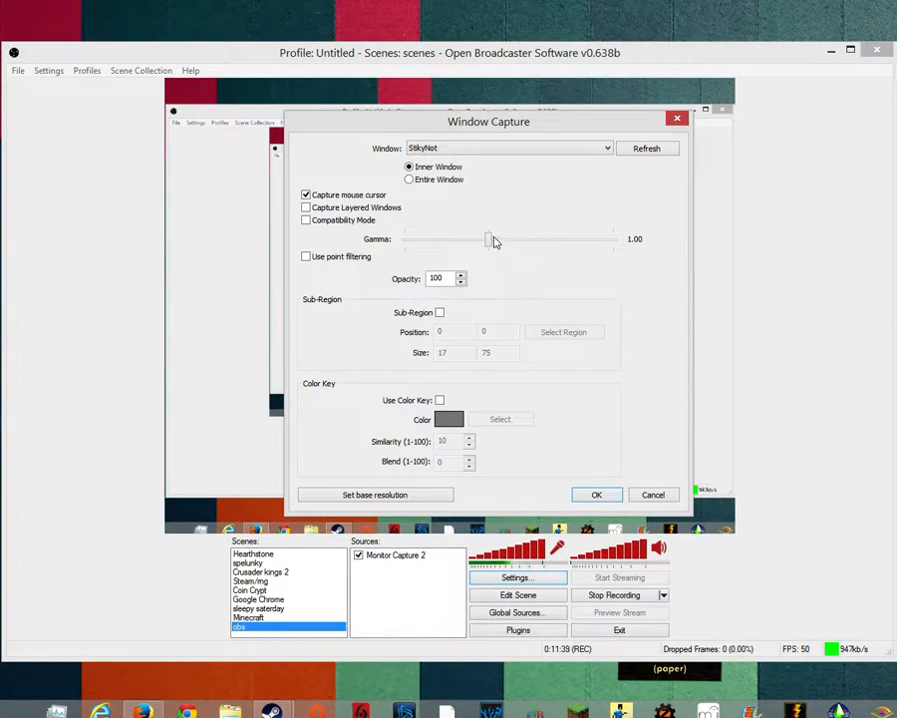
{"action": "mouse_move", "coordinate": [491, 240]}
{"action": "left_mouse_down"}
{"action": "mouse_move", "coordinate": [546, 243]}
{"action": "mouse_move", "coordinate": [490, 254]}
{"action": "left_mouse_up"}
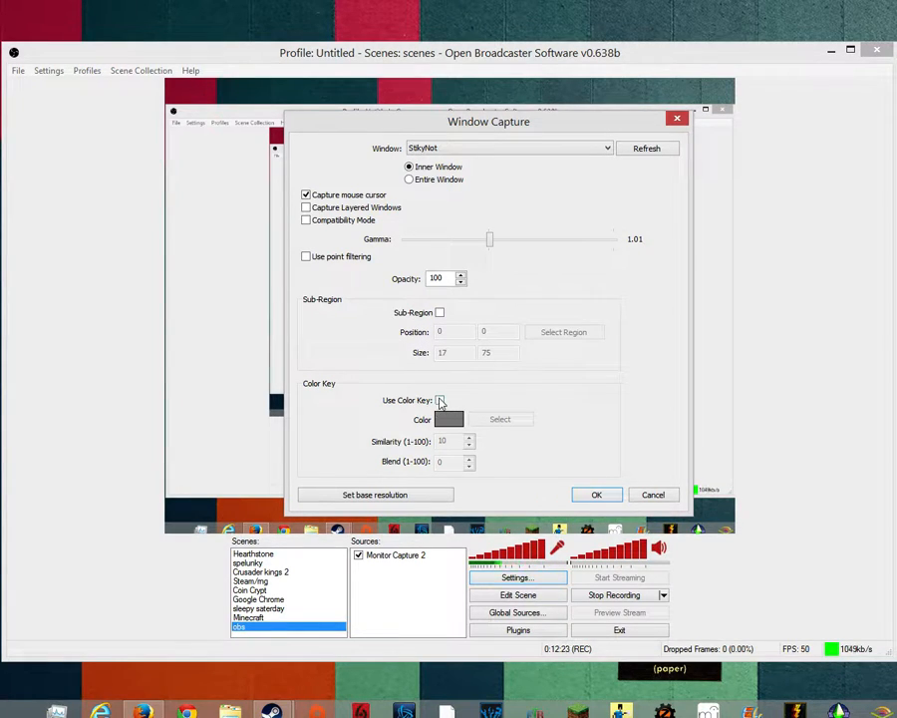
{"action": "left_click", "coordinate": [610, 496]}
Start a Monitor Capture source under its default name, view the monitor choices, keep monitor 1, and cancel
{"action": "right_click", "coordinate": [432, 576]}
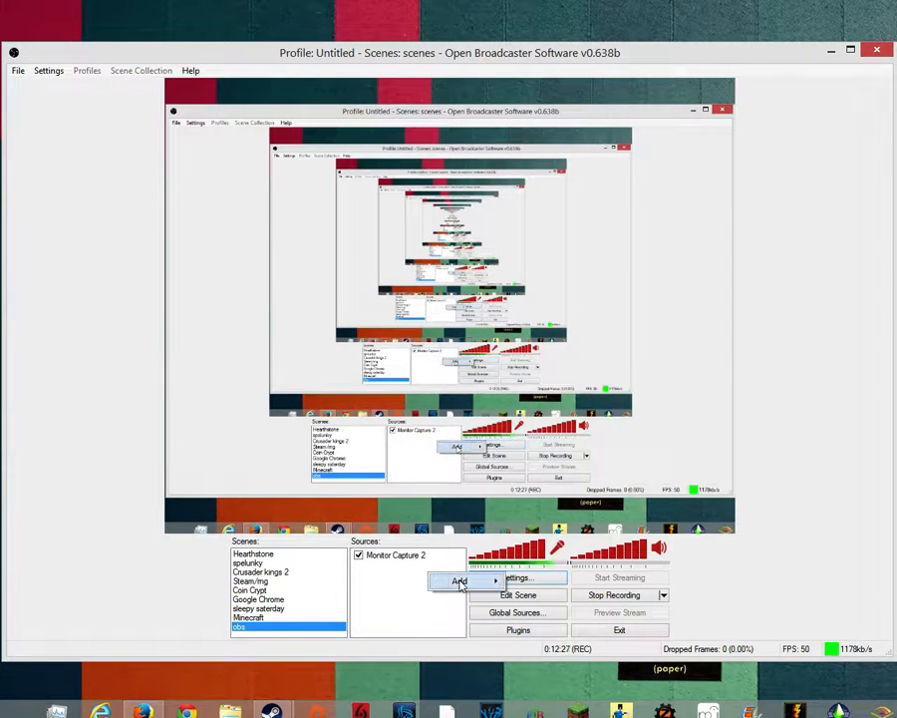
{"action": "mouse_move", "coordinate": [458, 580]}
{"action": "left_click", "coordinate": [547, 597]}
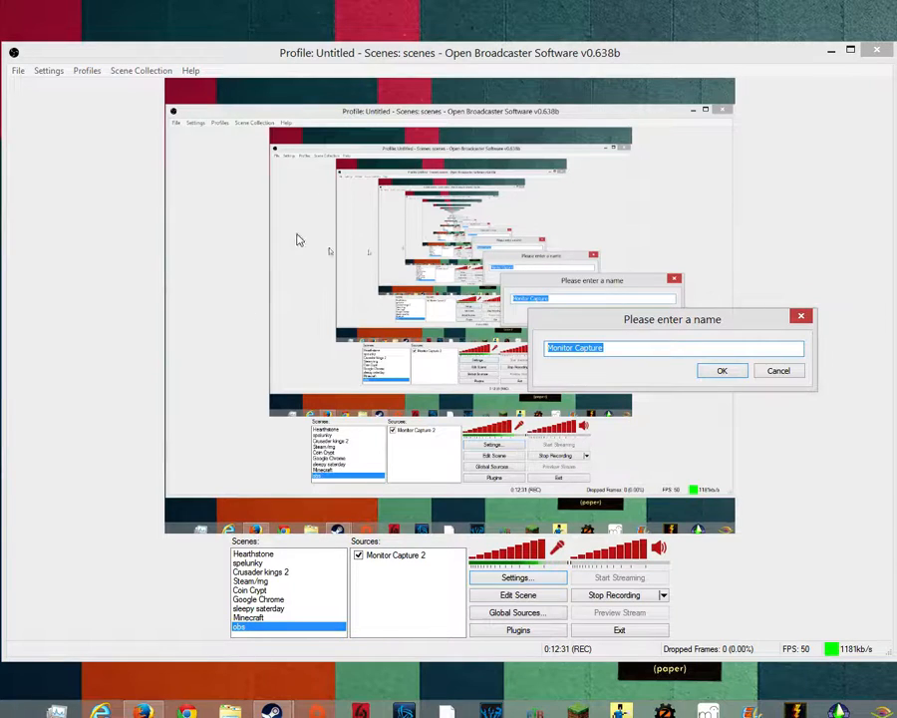
{"action": "left_click", "coordinate": [722, 371]}
{"action": "left_click", "coordinate": [724, 369]}
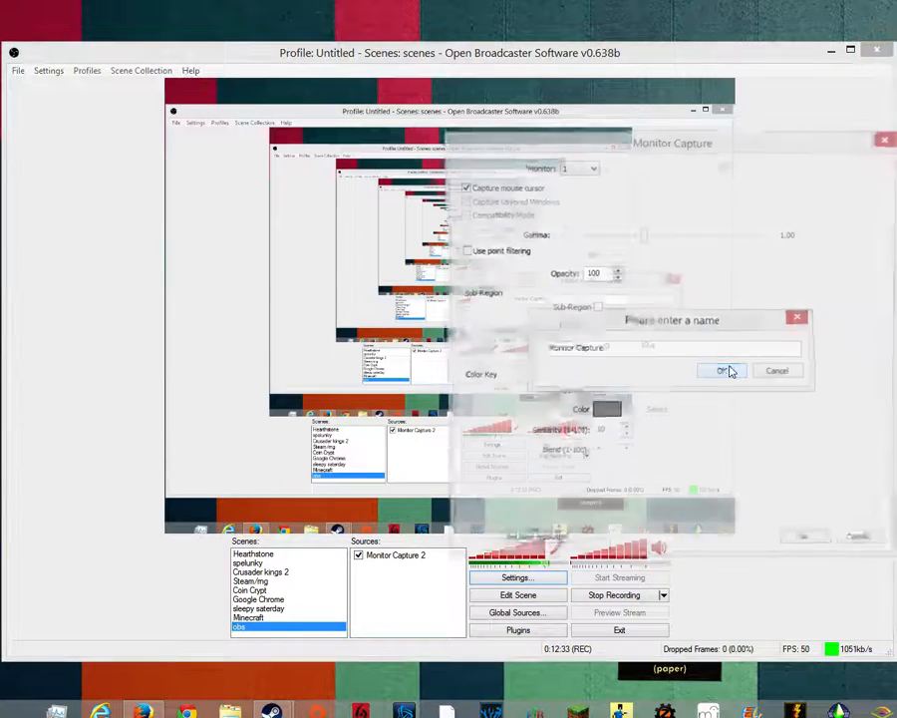
{"action": "left_click_drag", "start_coordinate": [573, 145], "coordinate": [490, 127]}
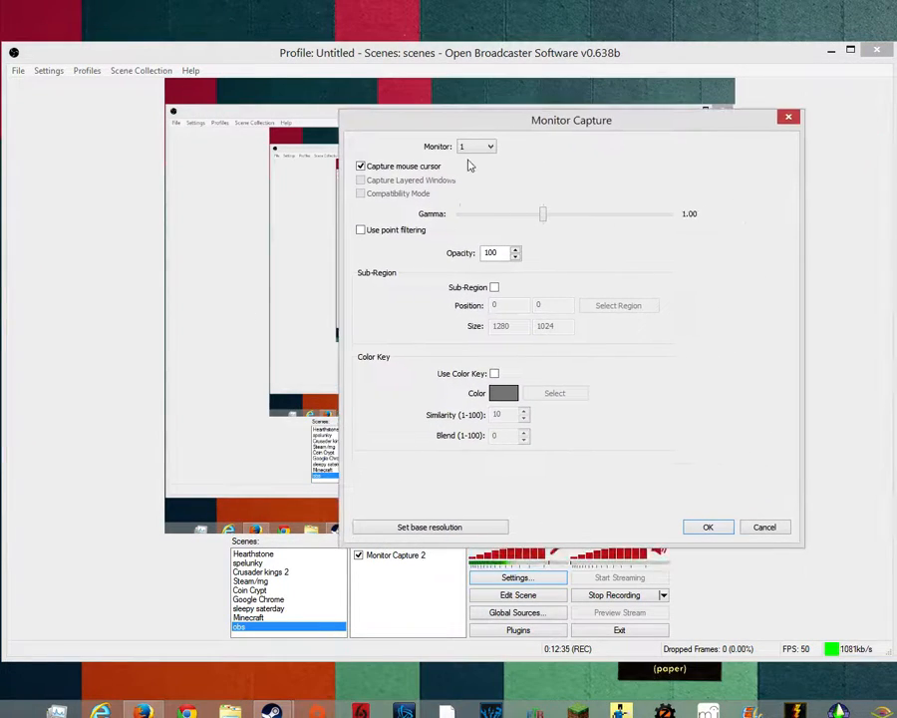
{"action": "left_click", "coordinate": [477, 146]}
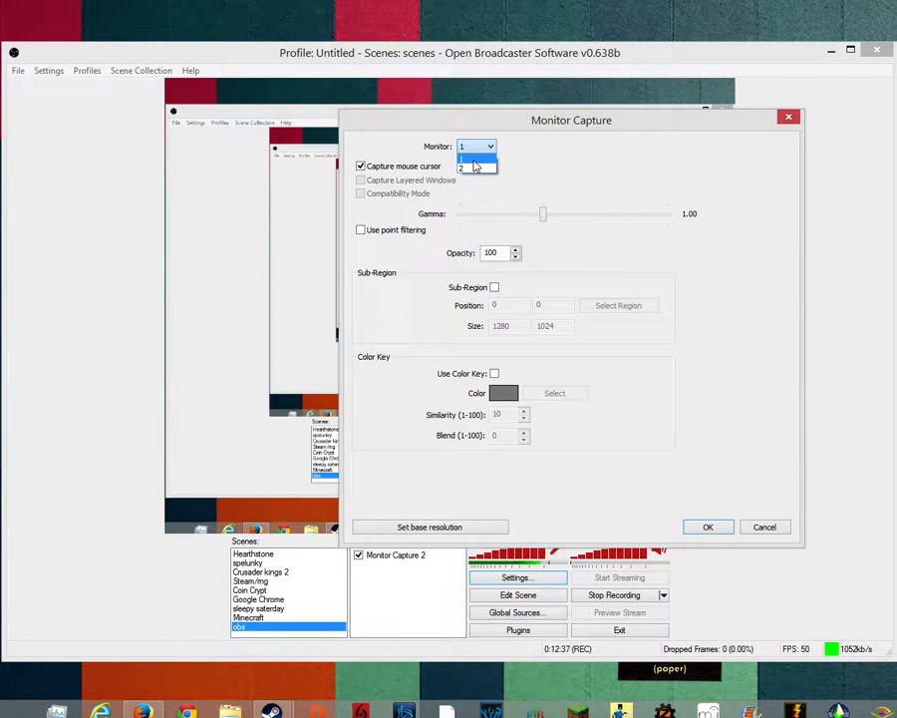
{"action": "left_click", "coordinate": [466, 160]}
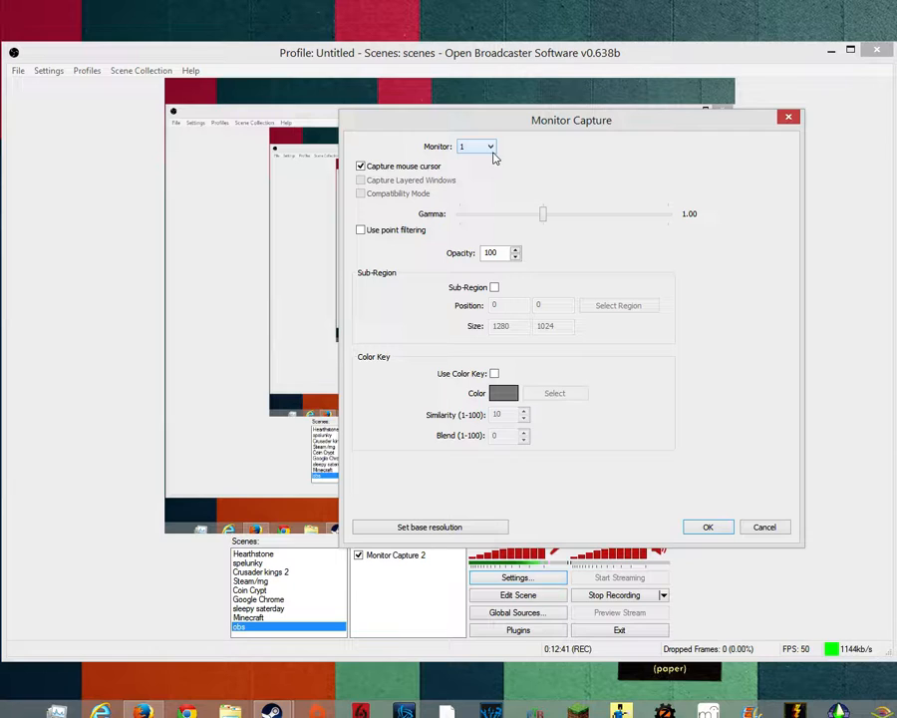
{"action": "left_click", "coordinate": [764, 527]}
Start an Image source under its default name in the obs scene, view its options and file browser, and cancel
{"action": "right_click", "coordinate": [400, 596]}
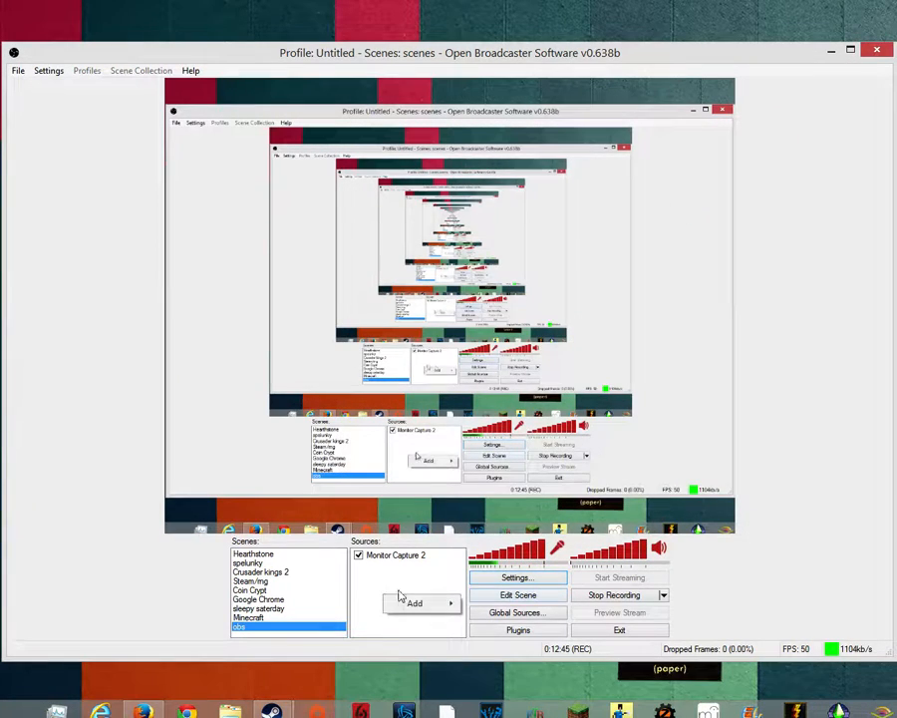
{"action": "mouse_move", "coordinate": [420, 602]}
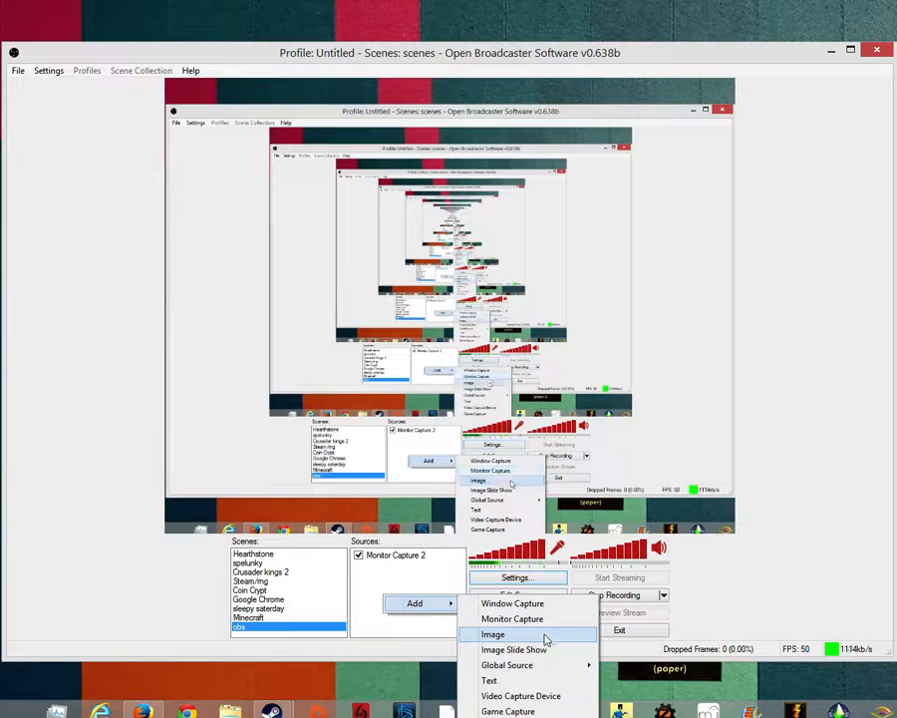
{"action": "left_click", "coordinate": [546, 635]}
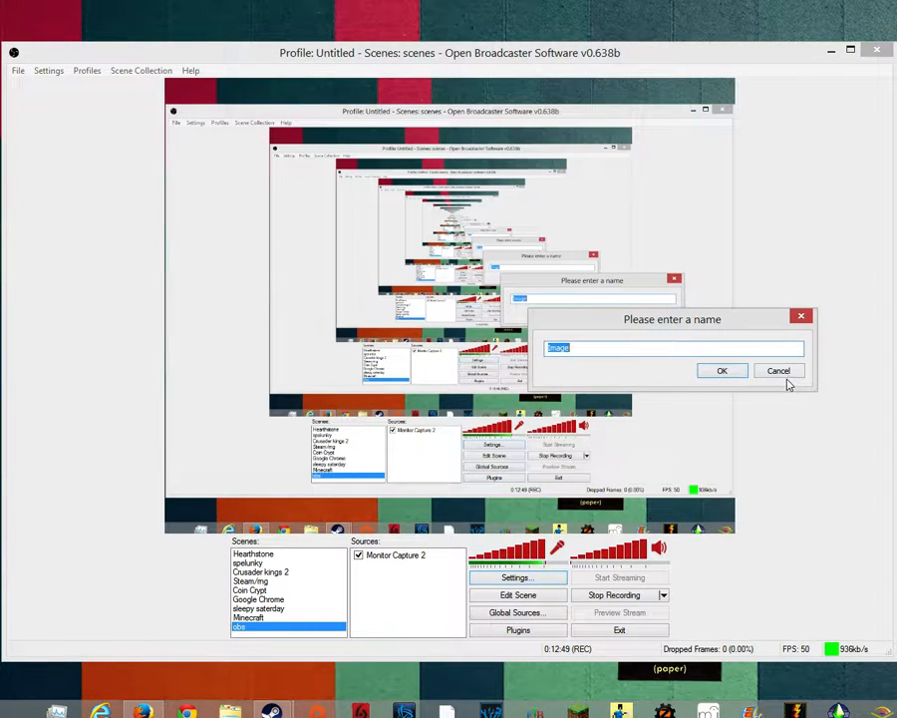
{"action": "left_click", "coordinate": [722, 371]}
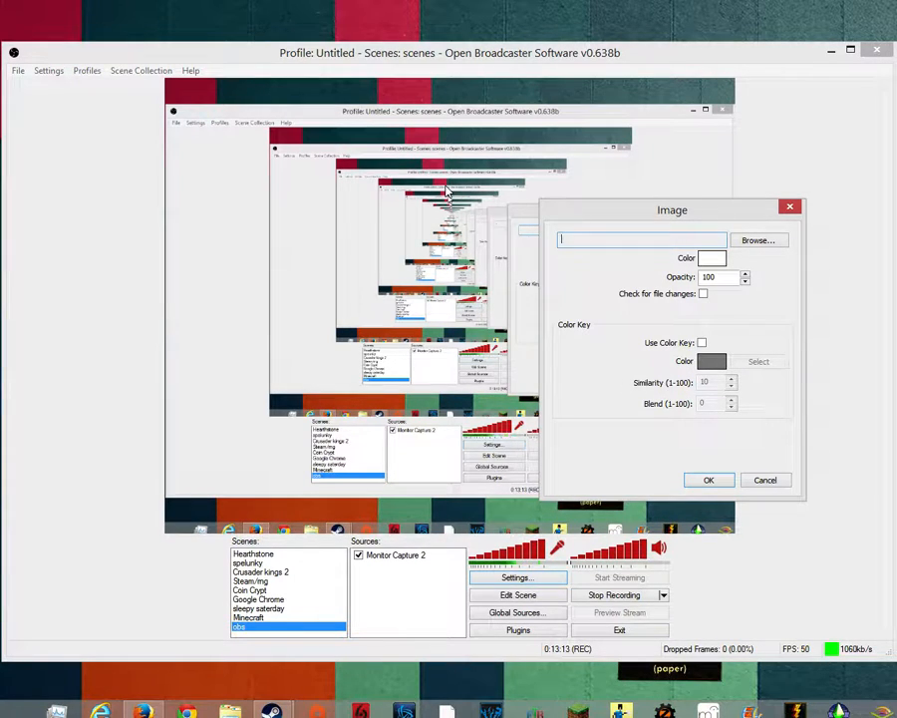
{"action": "left_click", "coordinate": [745, 241]}
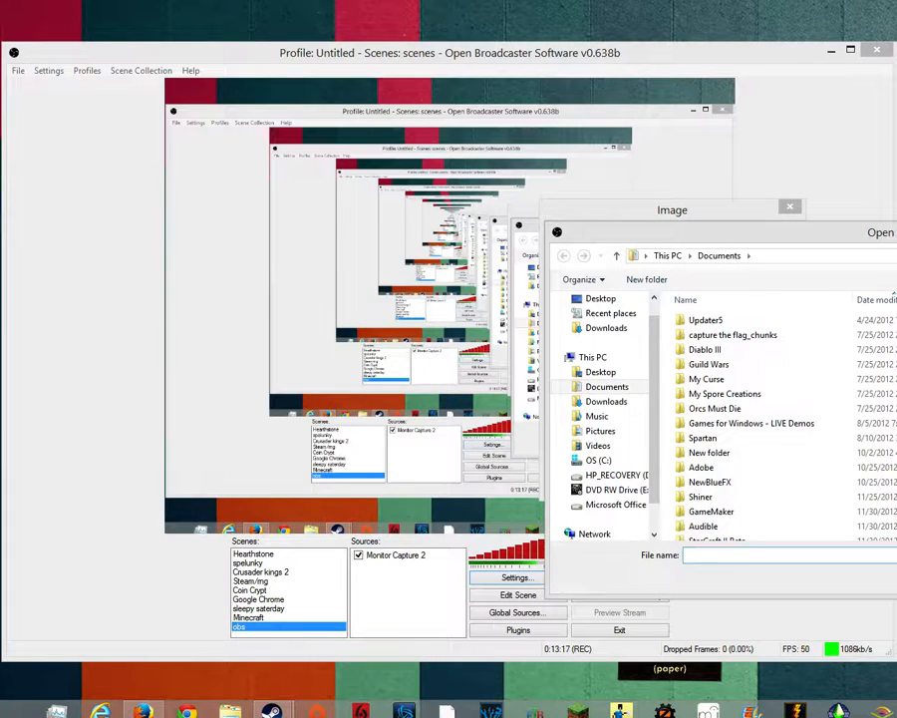
{"action": "key", "text": "Escape"}
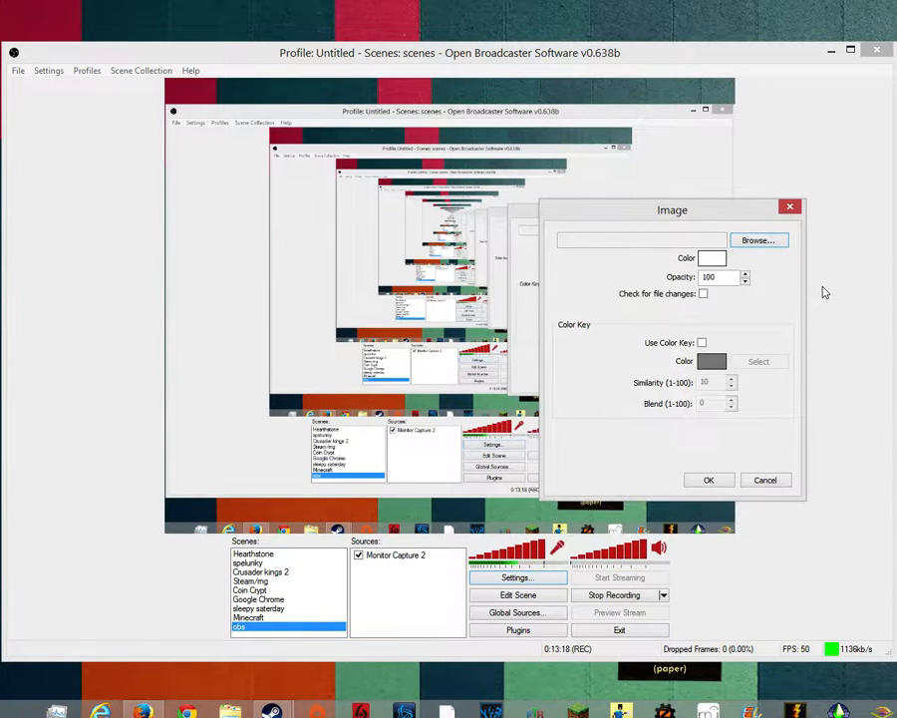
{"action": "left_click", "coordinate": [769, 482]}
Start an Image Slide Show source under its default name, try 12 seconds between images, and cancel
{"action": "right_click", "coordinate": [391, 588]}
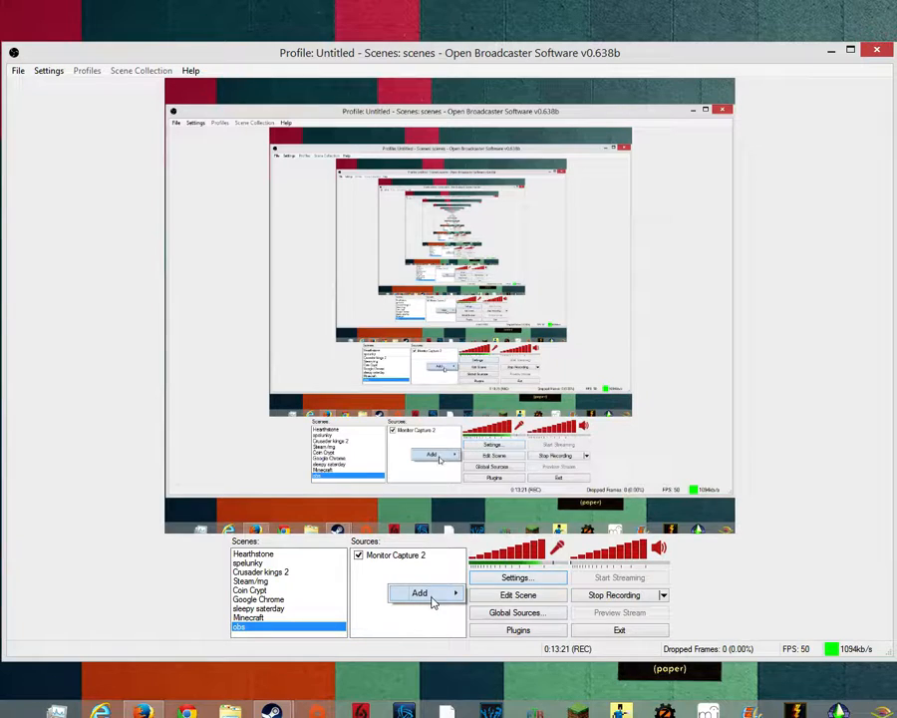
{"action": "mouse_move", "coordinate": [447, 602]}
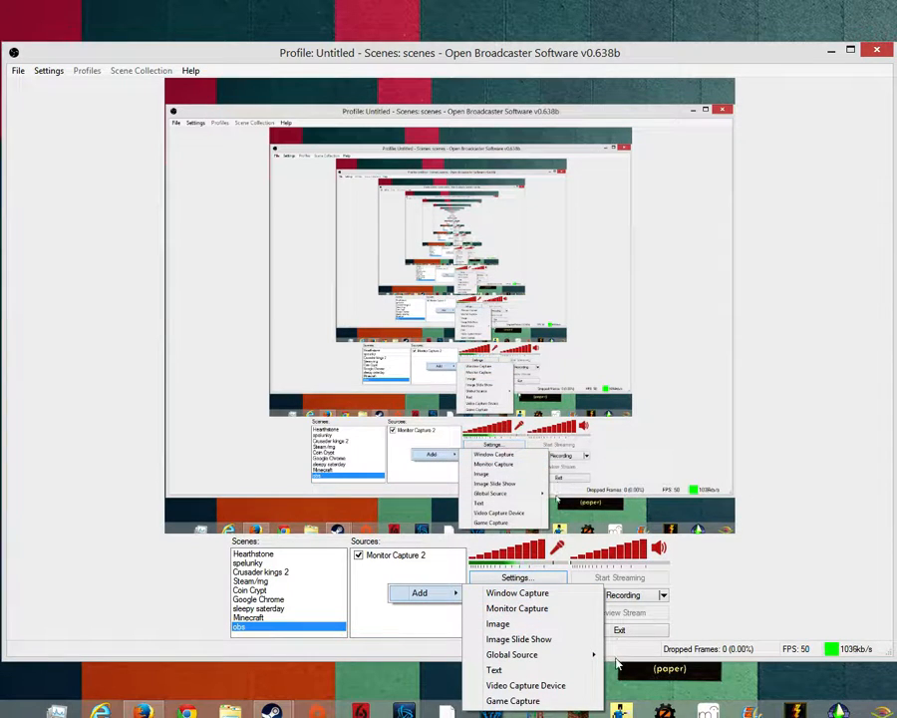
{"action": "left_click", "coordinate": [564, 639]}
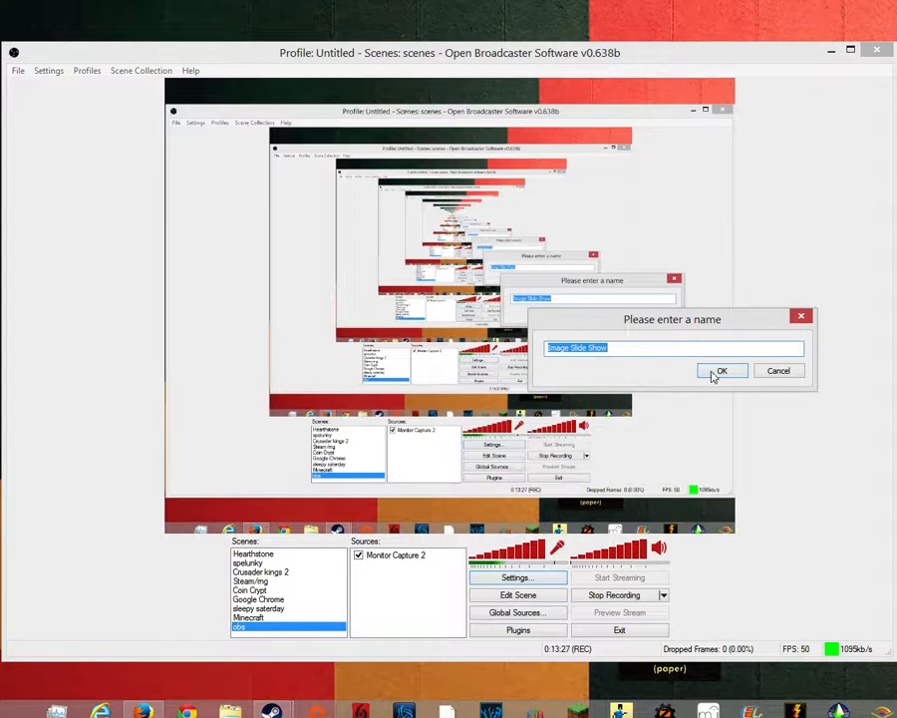
{"action": "left_click", "coordinate": [715, 371]}
{"action": "left_click", "coordinate": [710, 246]}
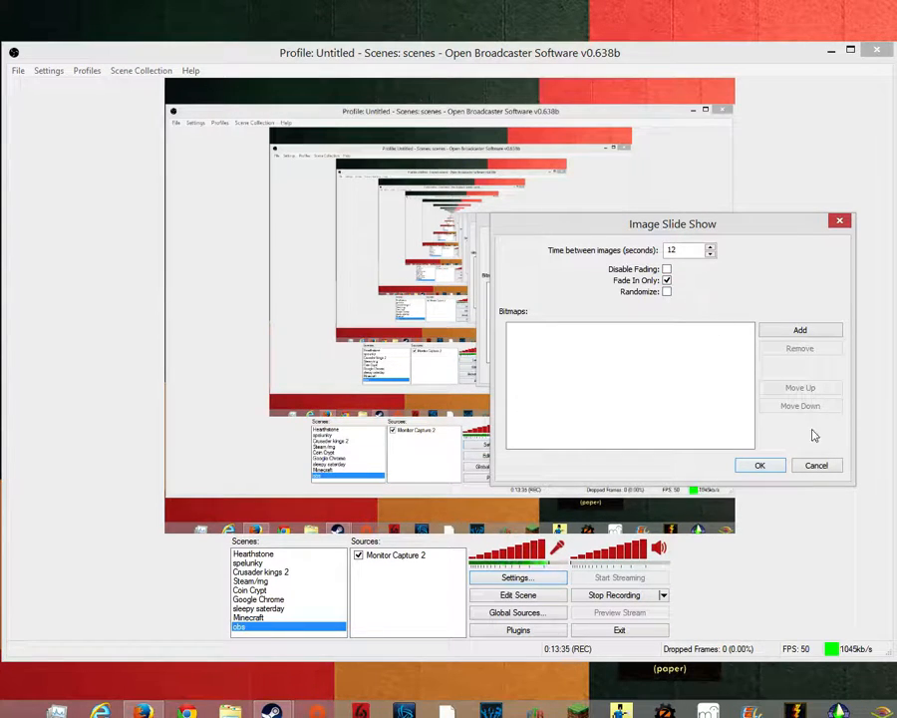
{"action": "left_click", "coordinate": [816, 465]}
Start adding another source to the obs scene
{"action": "right_click", "coordinate": [429, 579]}
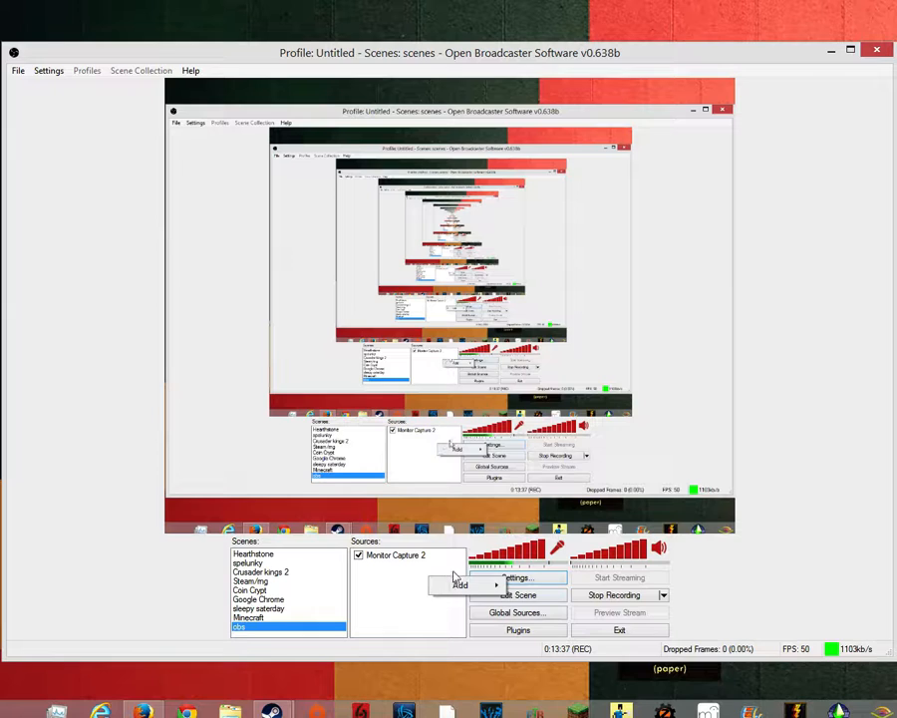